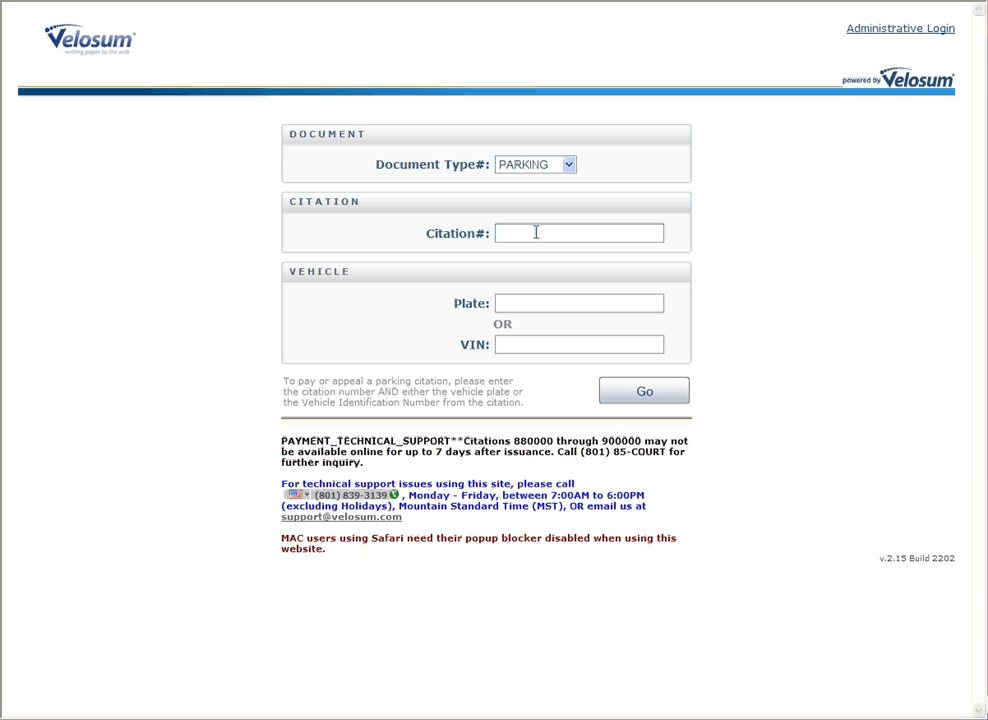
{"action": "key", "text": "Tab"}
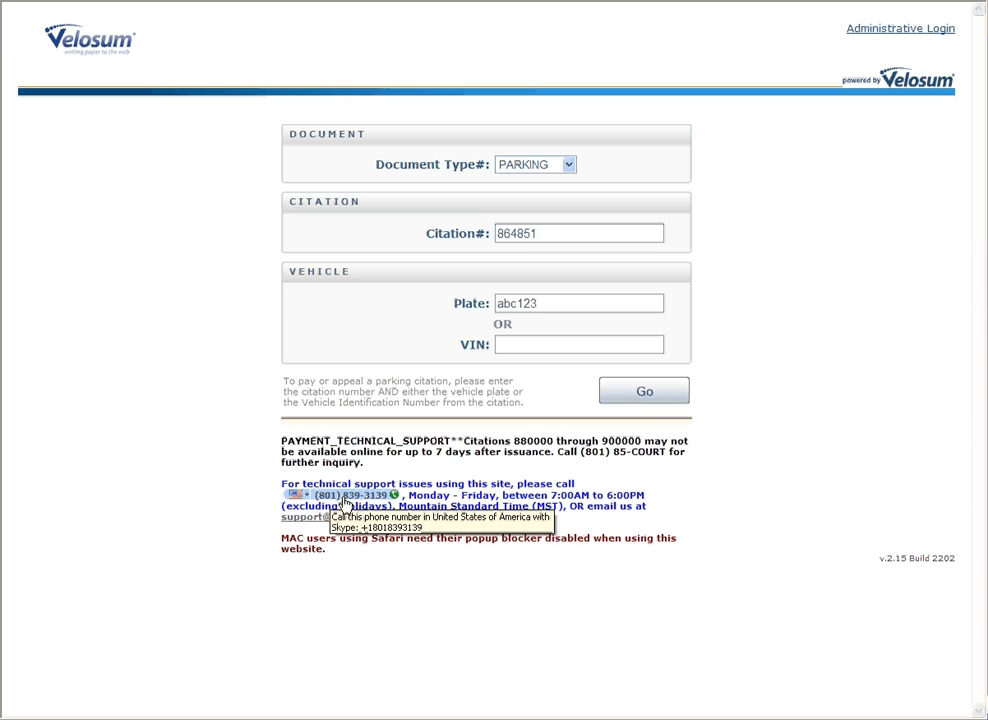
Step: Run the lookup and scroll the open violations list down to the 2012 citations
{"action": "left_click", "coordinate": [639, 397]}
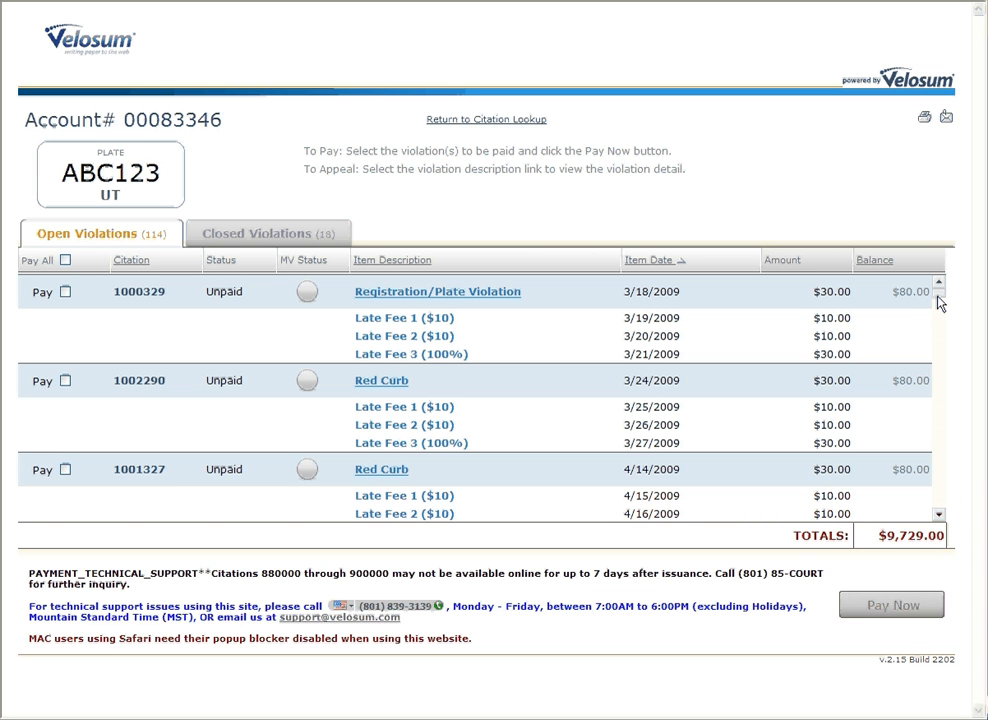
{"action": "left_click_drag", "start_coordinate": [940, 300], "coordinate": [939, 517]}
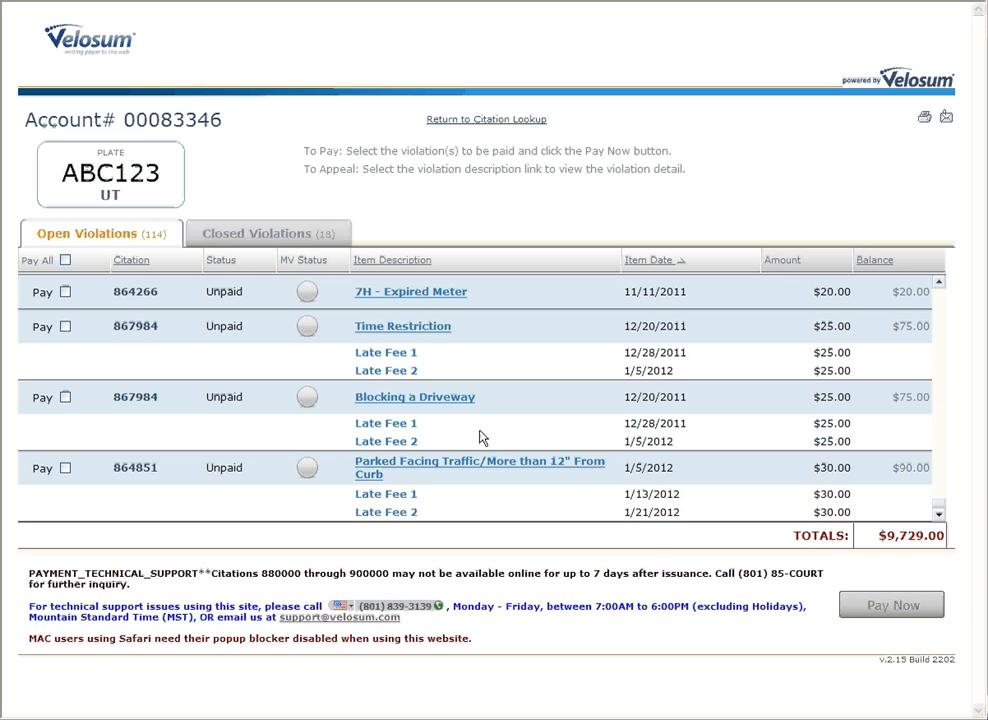
Step: Open the 'Parked Facing Traffic/More than 12" From Curb' violation and view its citation and photo images
{"action": "left_click", "coordinate": [441, 467]}
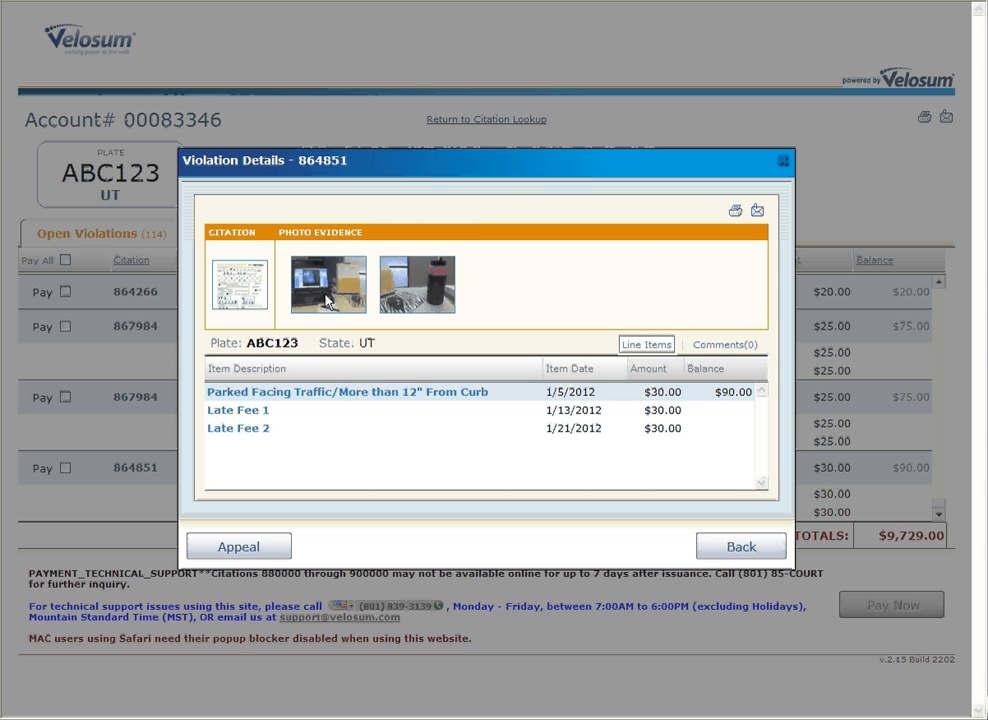
{"action": "mouse_move", "coordinate": [328, 300]}
{"action": "mouse_move", "coordinate": [425, 296]}
{"action": "mouse_move", "coordinate": [248, 305]}
Step: Start an appeal and enter the appellant's name, street address, city, postal code and phone number
{"action": "left_click", "coordinate": [251, 552]}
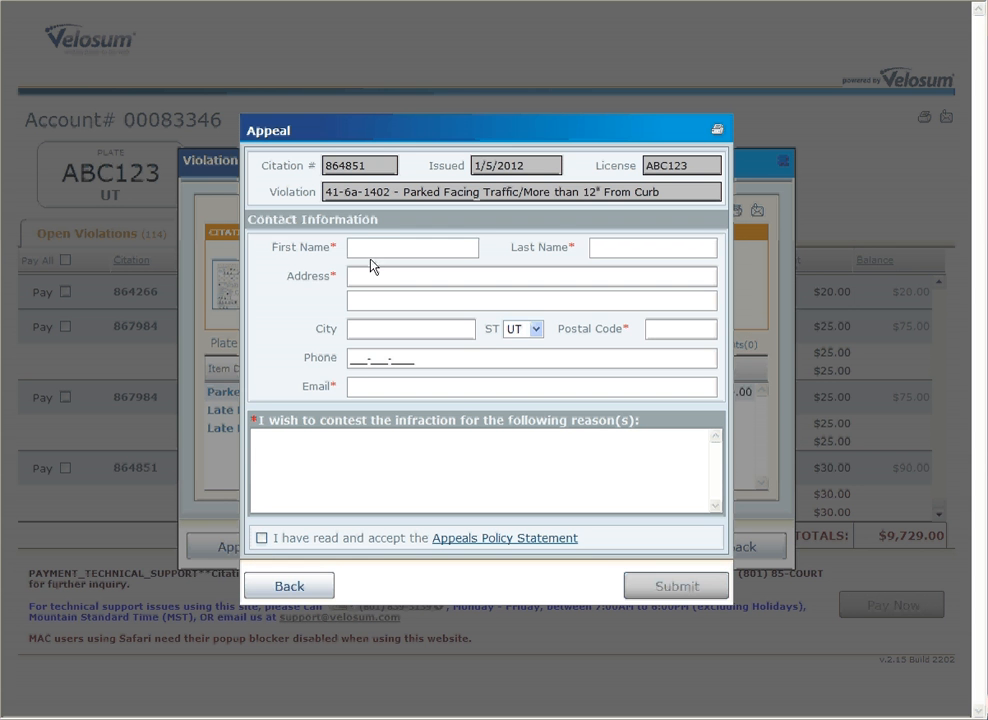
{"action": "key", "text": "Tab"}
{"action": "key", "text": "Tab"}
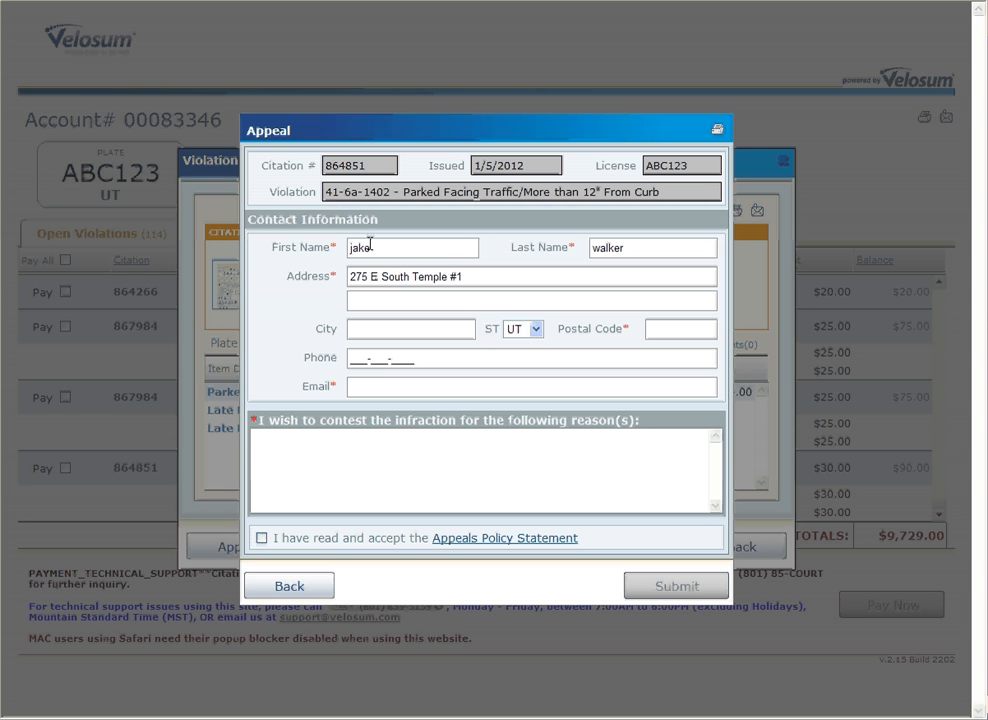
{"action": "key", "text": "Tab"}
{"action": "key", "text": "Tab"}
{"action": "key", "text": "Tab"}
{"action": "key", "text": "Tab"}
{"action": "key", "text": "Tab"}
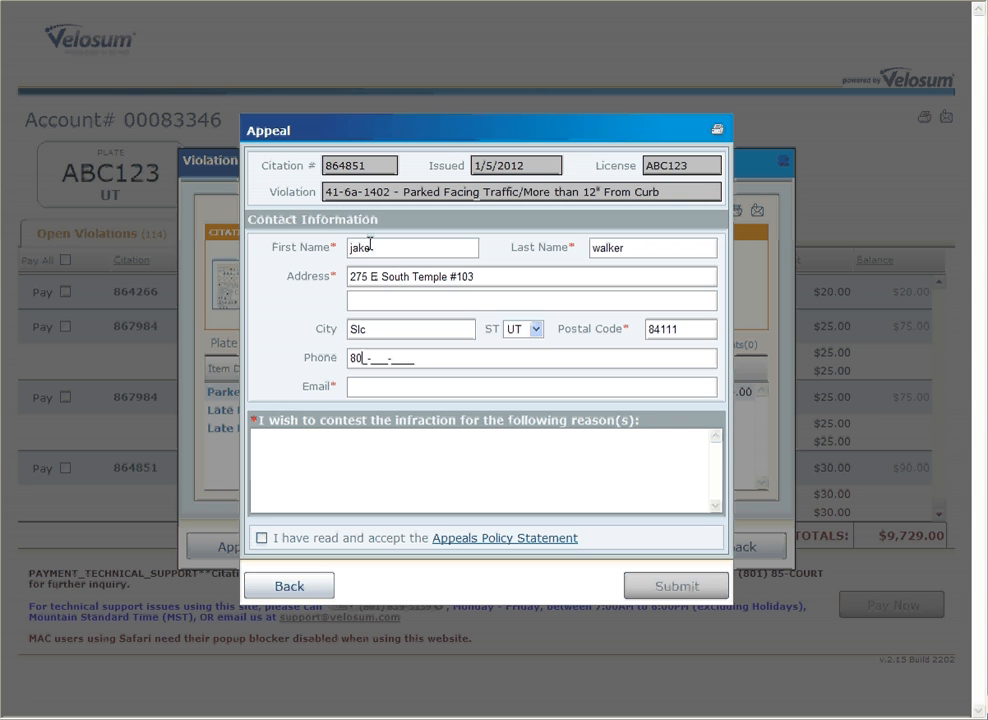
{"action": "key", "text": "Tab"}
Step: Fill in the appellant's e-mail and the reason 'I was only 10 inches from the curb.'
{"action": "type", "text": "jak"}
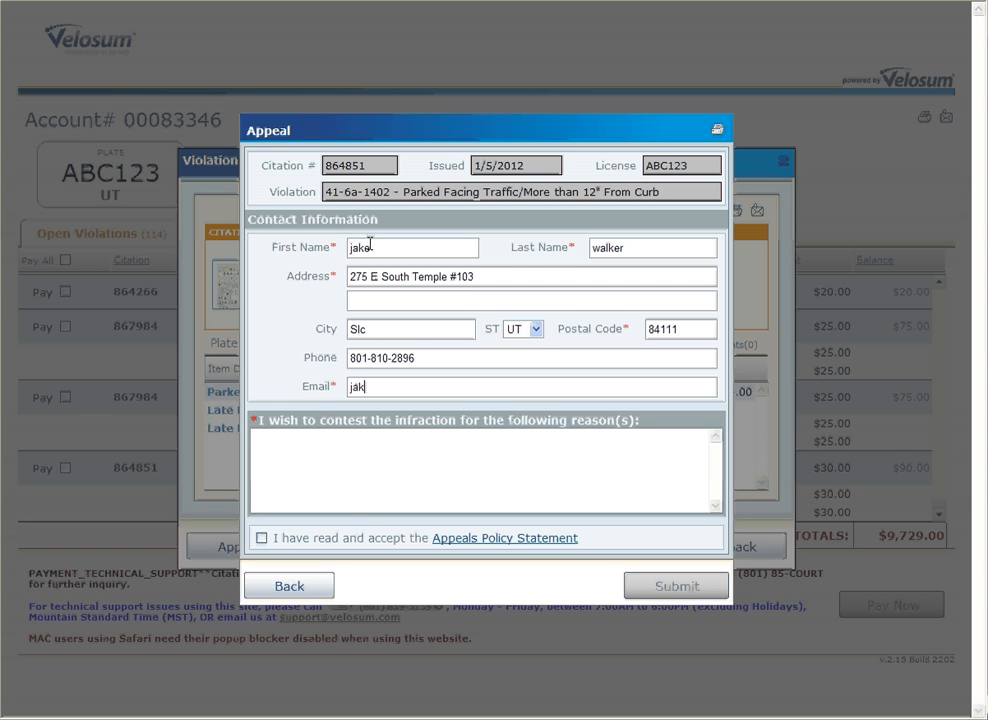
{"action": "key", "text": "BackSpace"}
{"action": "key", "text": "BackSpace"}
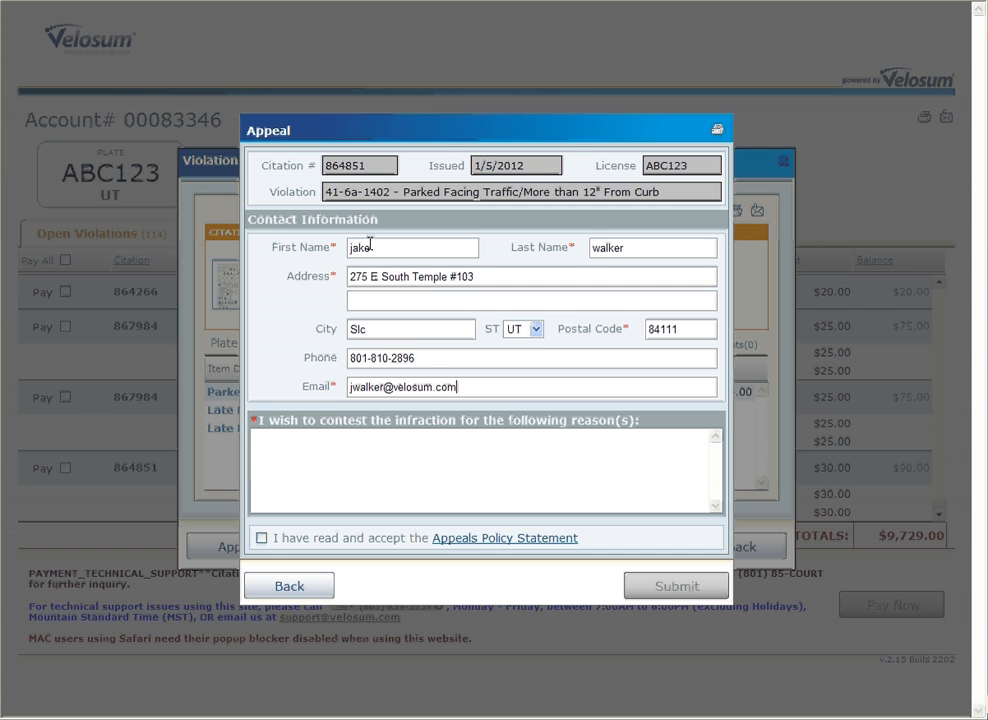
{"action": "key", "text": "Tab"}
{"action": "type", "text": "I was only 10 inches from the "}
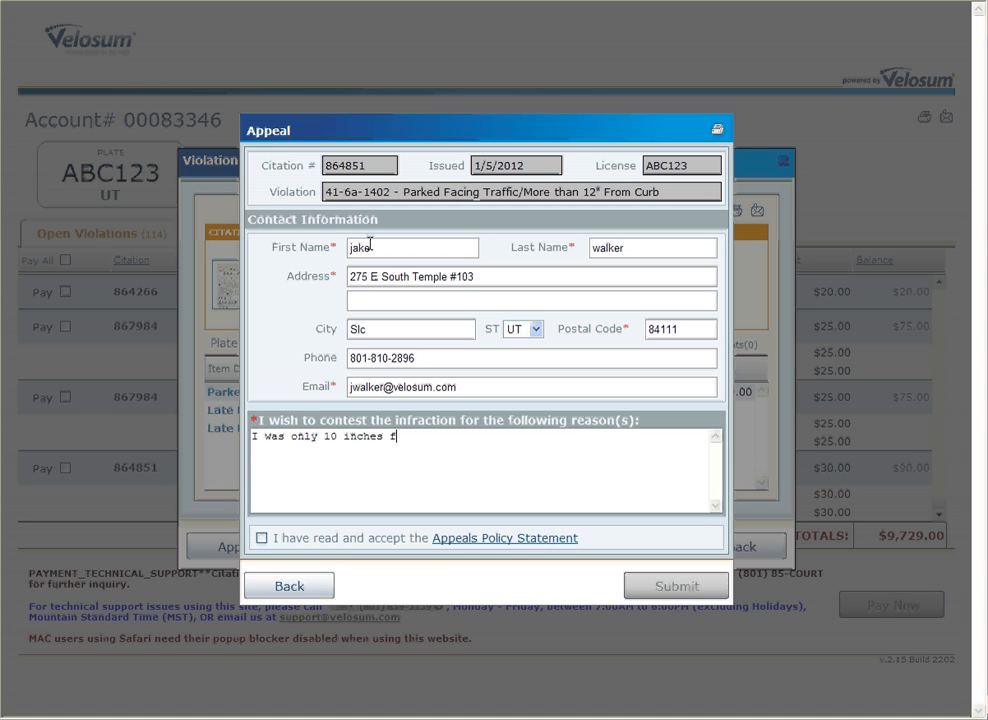
{"action": "type", "text": "cur"}
{"action": "key", "text": "BackSpace"}
{"action": "type", "text": "rb."}
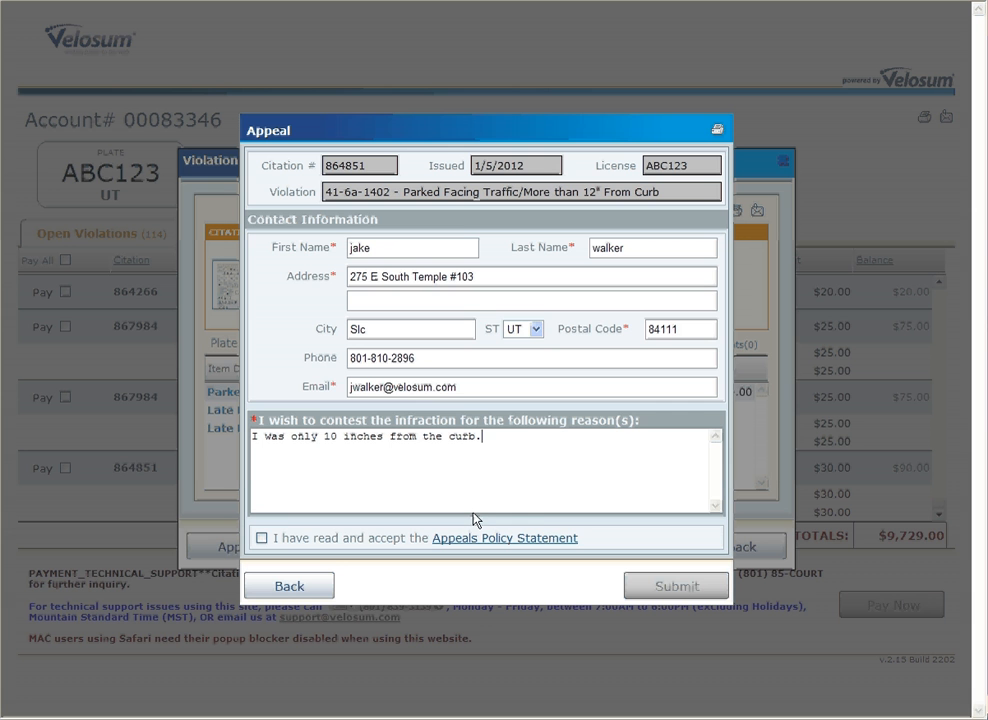
Step: After the policy warning, read the Appeals Policy Statement, tick its acceptance box and submit the appeal
{"action": "left_click", "coordinate": [658, 589]}
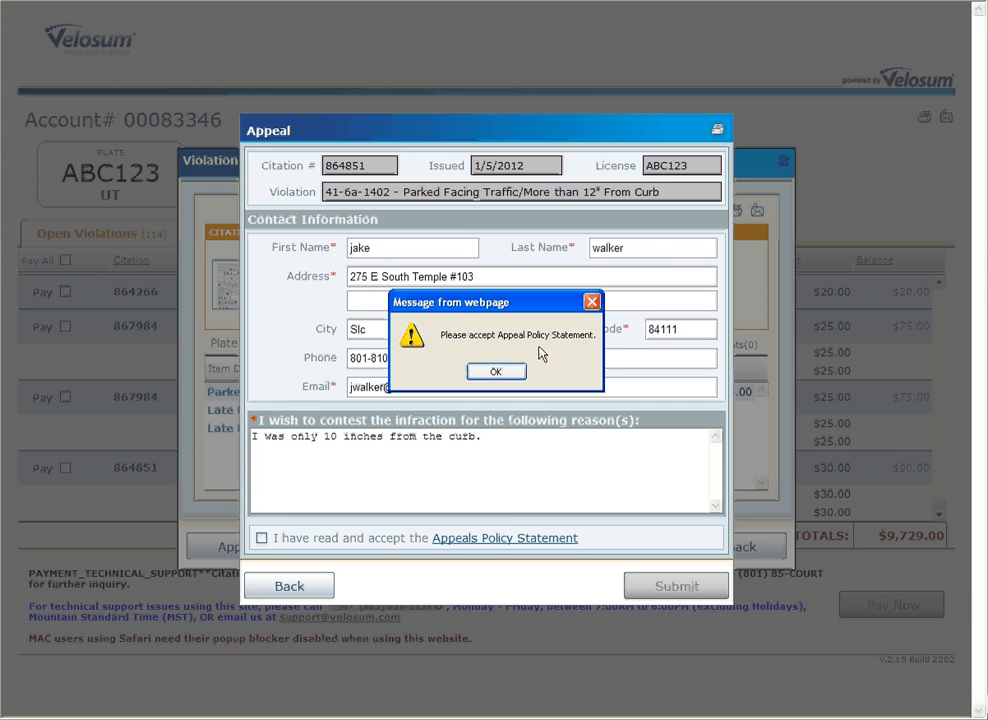
{"action": "left_click", "coordinate": [495, 370]}
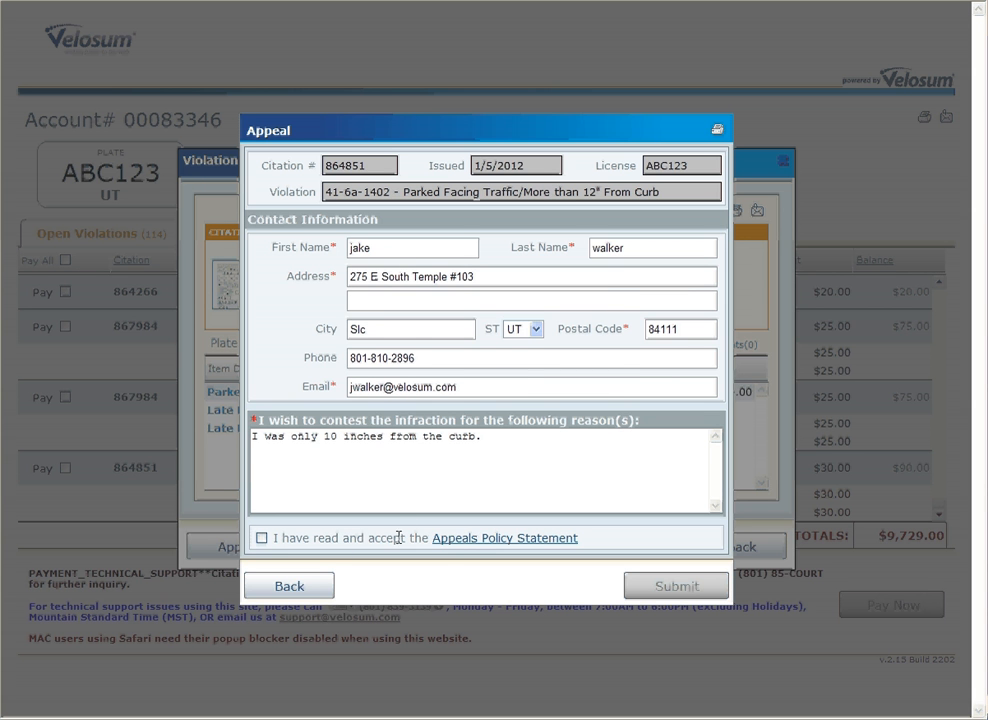
{"action": "left_click", "coordinate": [455, 541]}
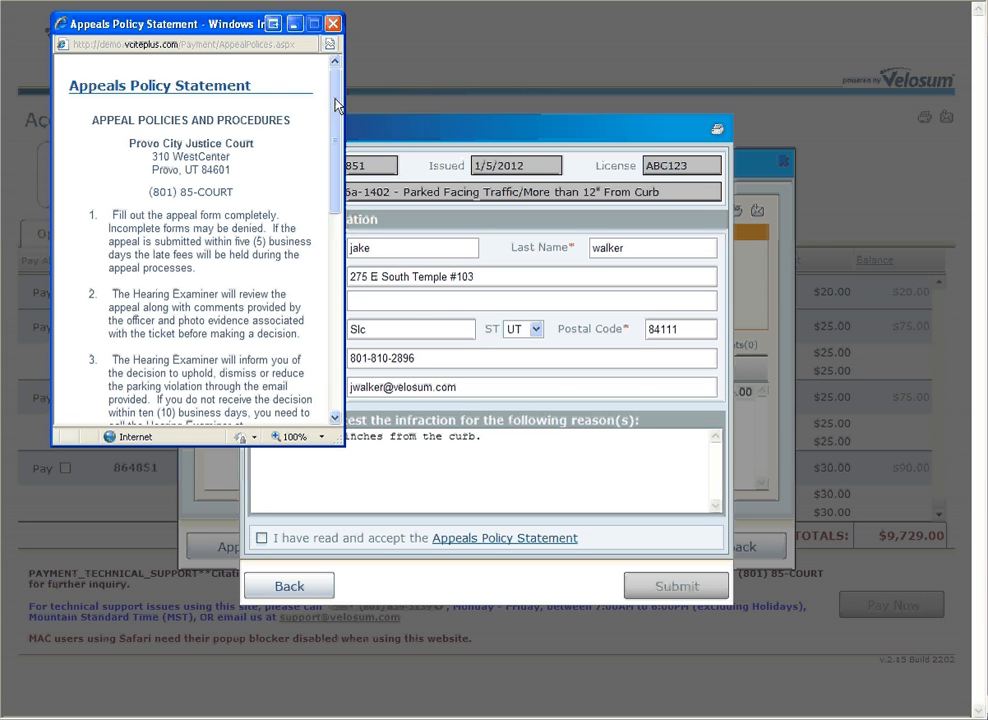
{"action": "left_click_drag", "start_coordinate": [336, 106], "coordinate": [331, 231]}
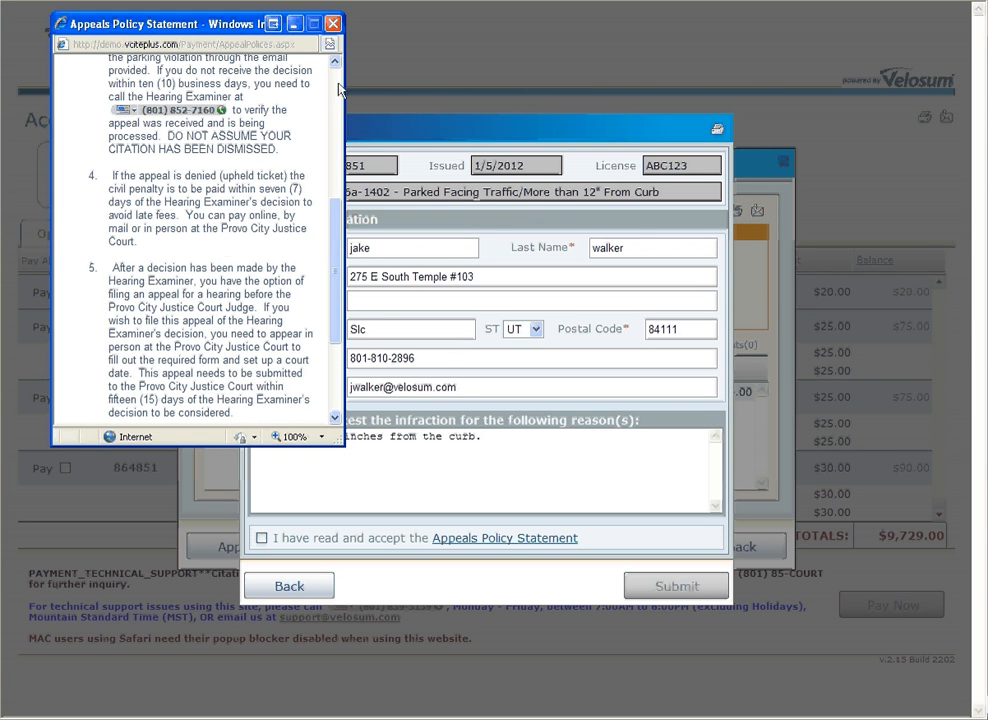
{"action": "left_click", "coordinate": [332, 22]}
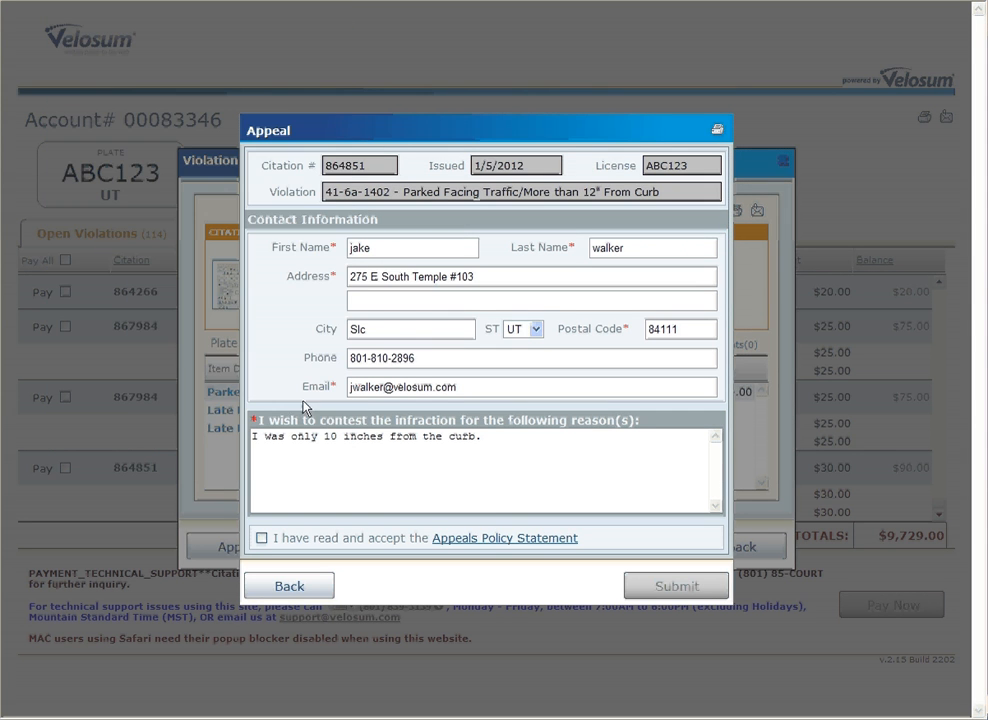
{"action": "left_click", "coordinate": [261, 538]}
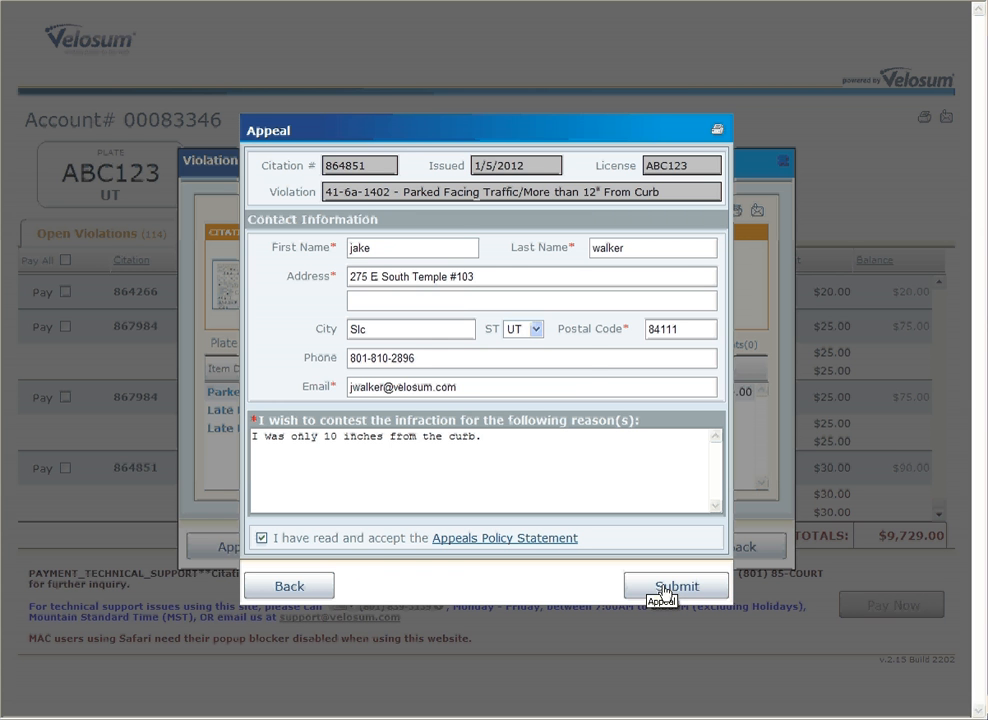
{"action": "left_click", "coordinate": [664, 590]}
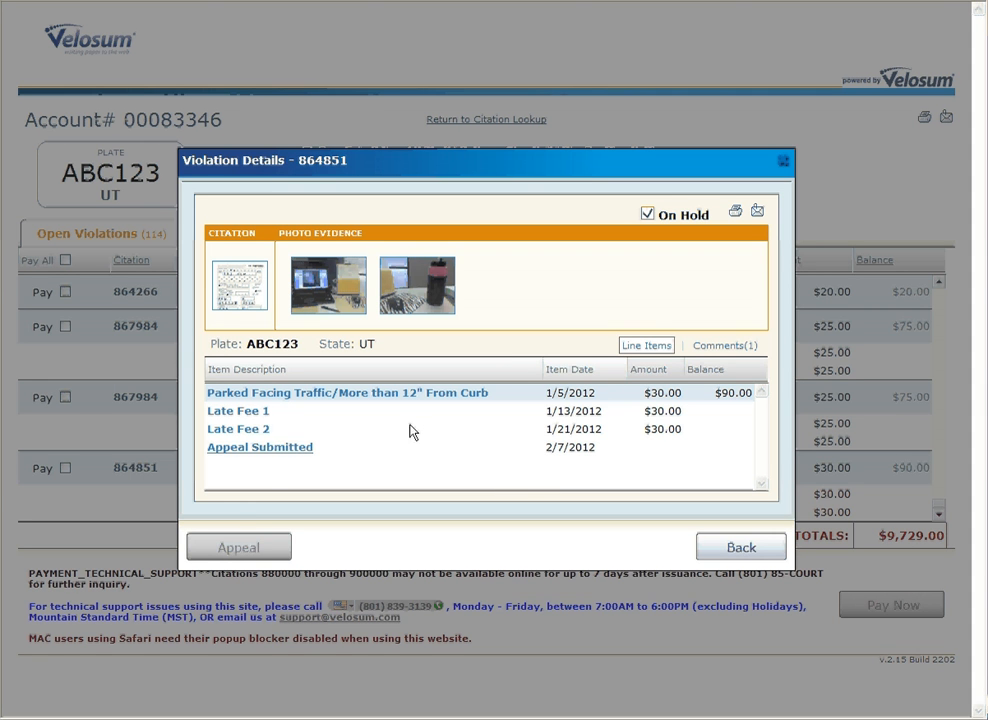
Step: Add 'I was also facing the correct way.' to the appeal reason and resubmit with the policy accepted
{"action": "left_click", "coordinate": [265, 452]}
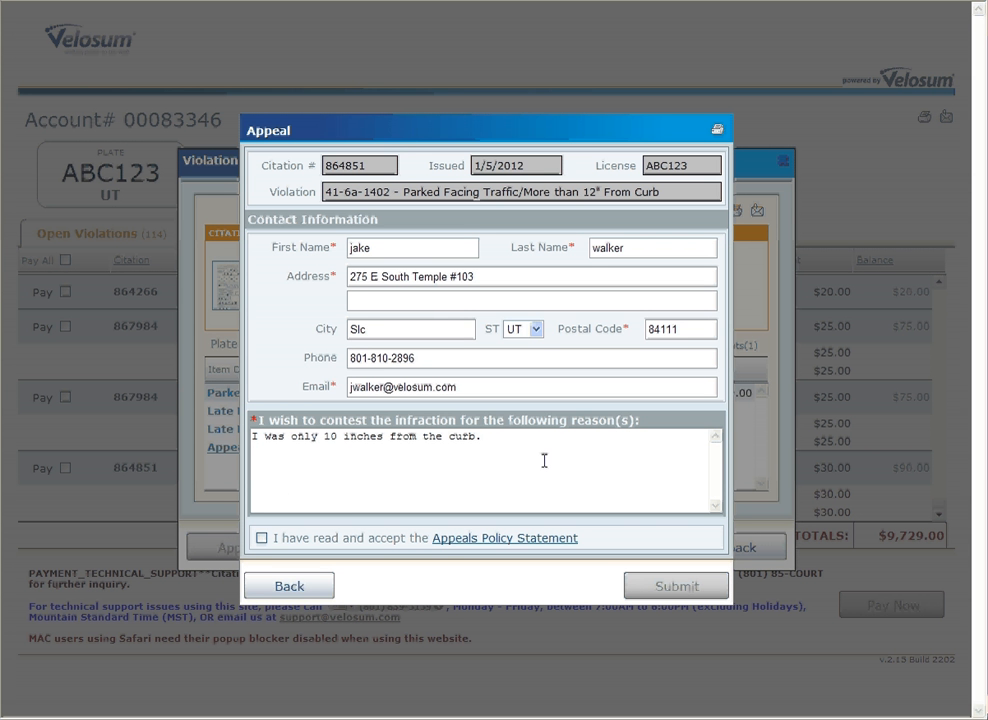
{"action": "type", "text": "I was also facing the correct way."}
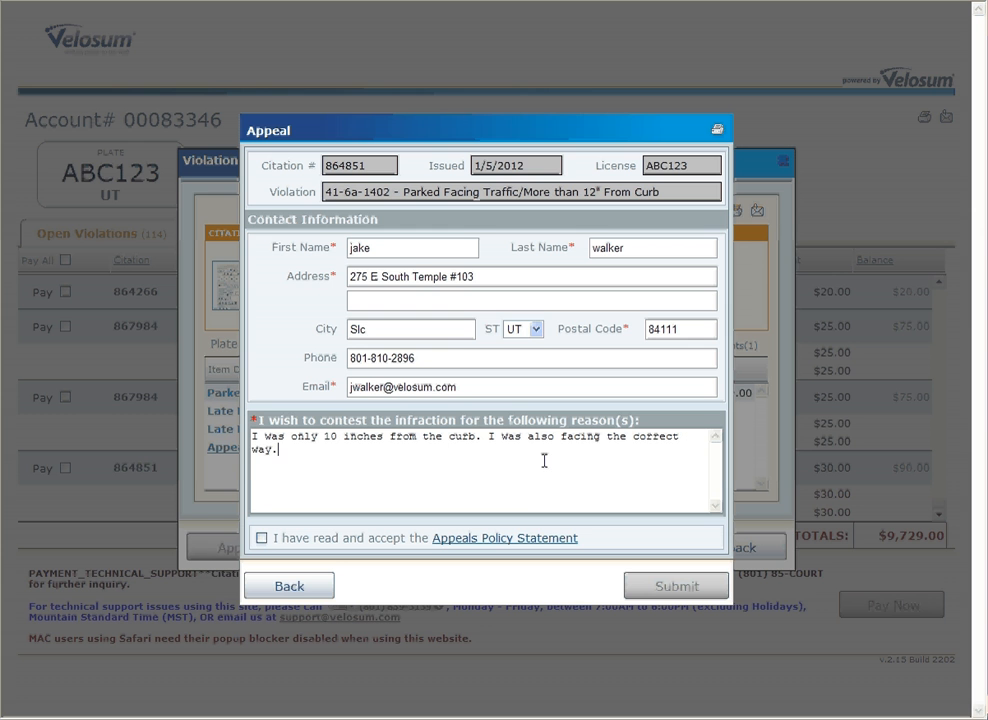
{"action": "left_click", "coordinate": [261, 538]}
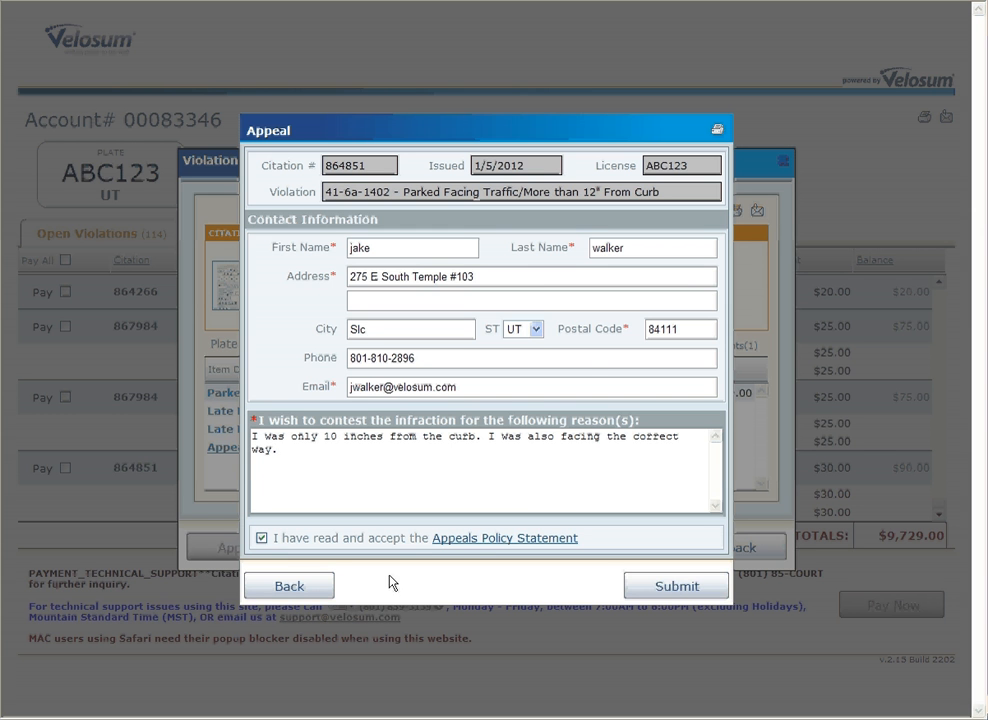
{"action": "left_click", "coordinate": [674, 594]}
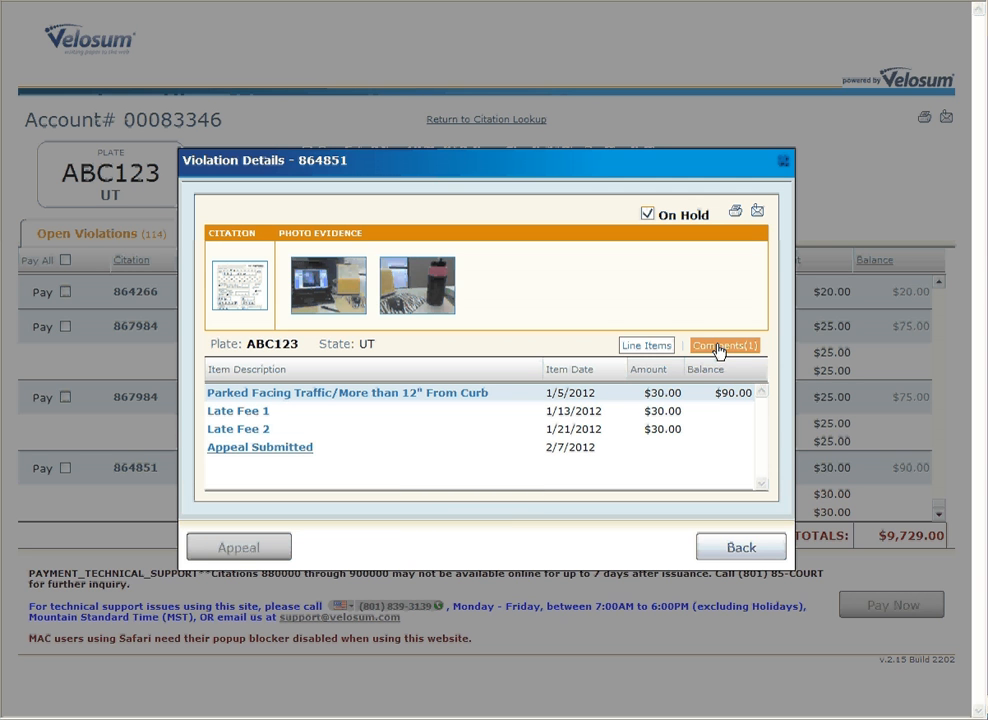
Step: Read the System hold comment under Comments(1), then go back to the violations list
{"action": "left_click", "coordinate": [718, 348]}
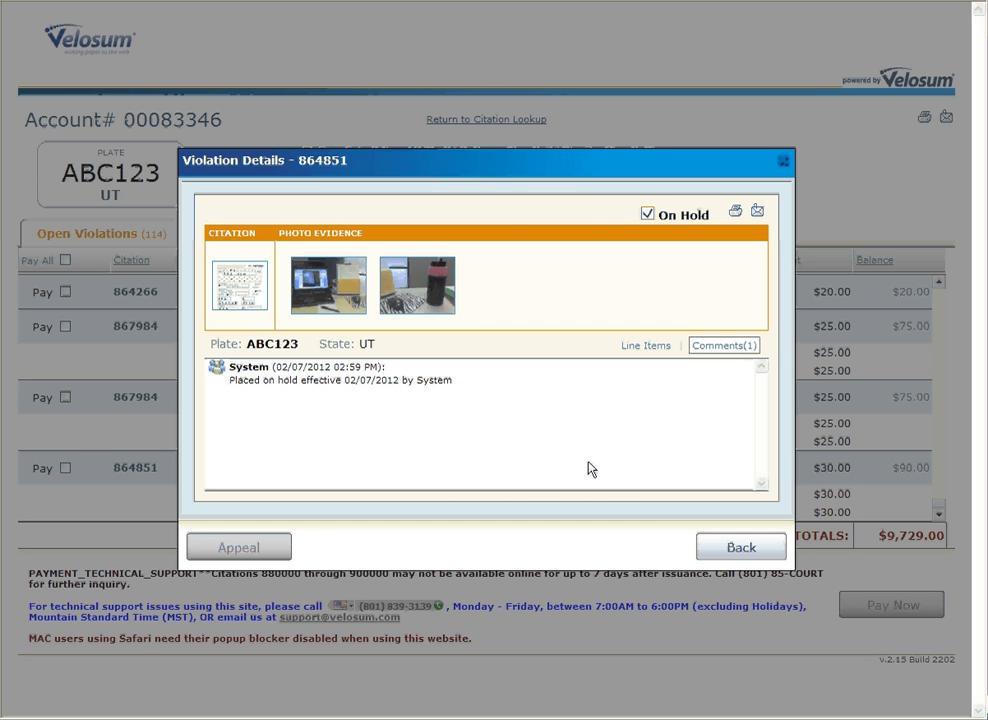
{"action": "left_click", "coordinate": [724, 550]}
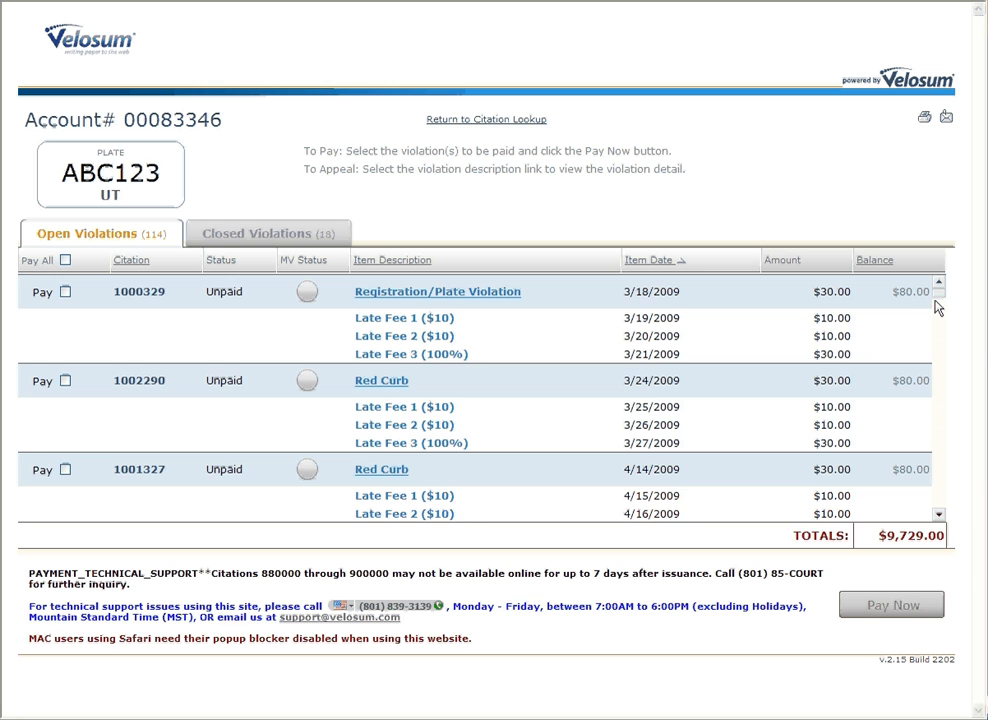
Step: Scroll to citation 864851, now Appeal Pending, then return to the blank citation lookup form
{"action": "left_click_drag", "start_coordinate": [941, 298], "coordinate": [937, 512]}
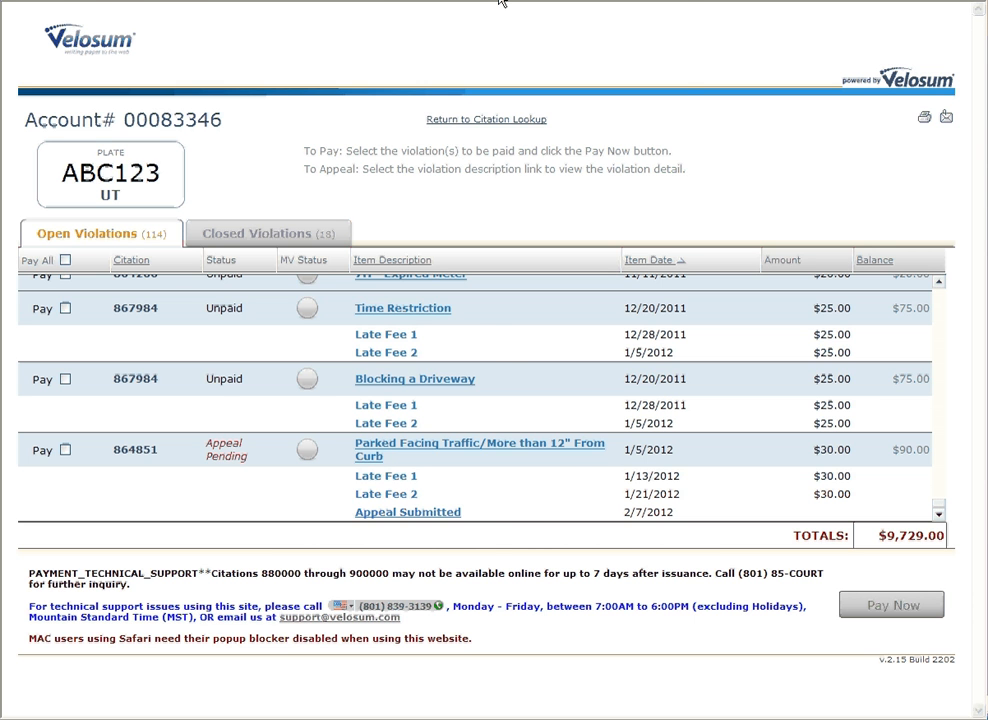
{"action": "key", "text": "Return"}
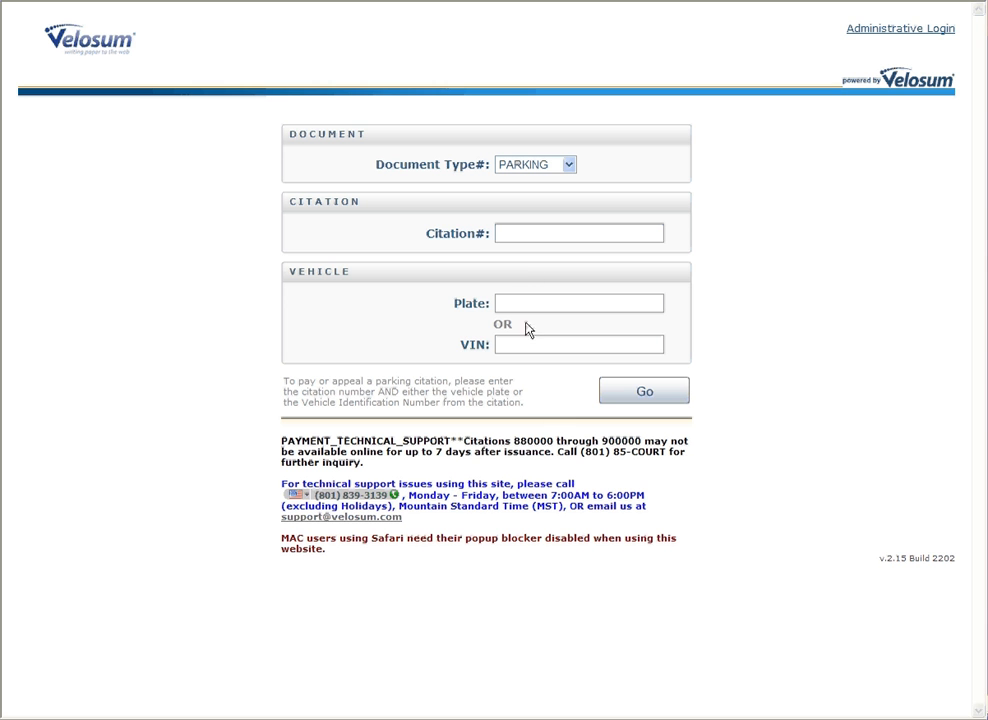
Step: Sign in through Administrative Login using the demo officer username and its password
{"action": "left_click", "coordinate": [884, 37]}
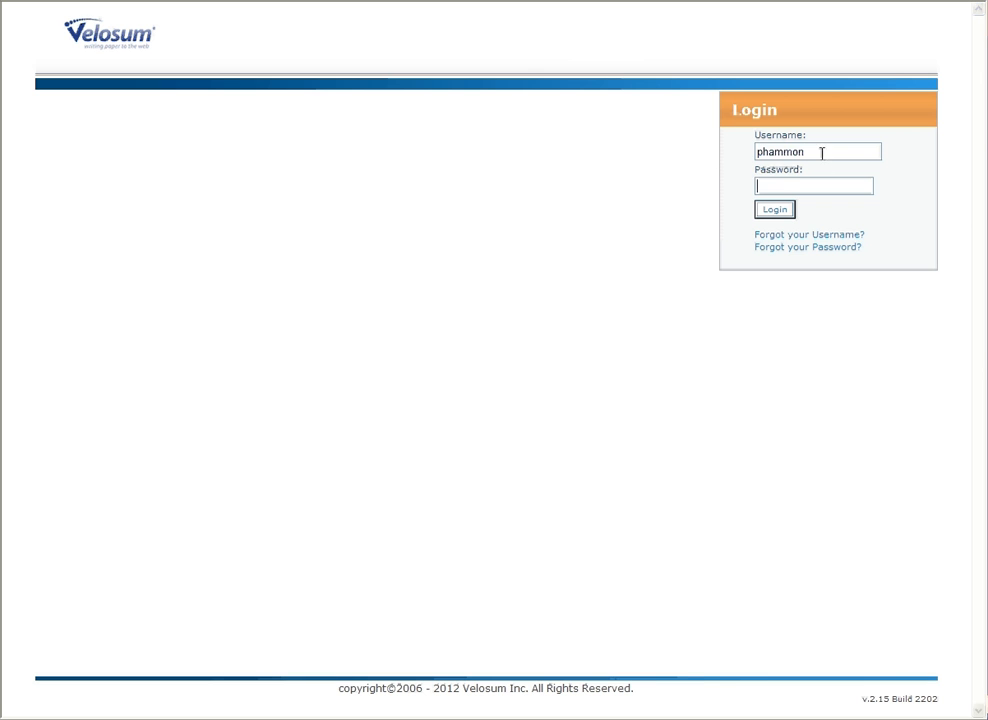
{"action": "left_click_drag", "start_coordinate": [822, 152], "coordinate": [706, 150]}
{"action": "type", "text": "dem"}
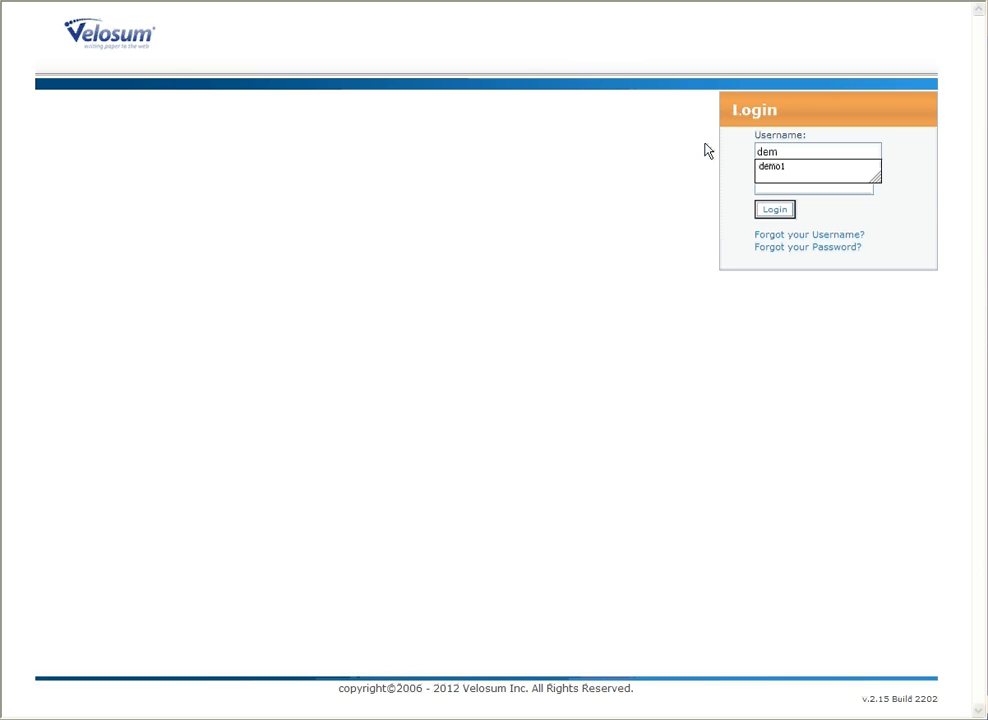
{"action": "key", "text": "Down"}
{"action": "key", "text": "Return"}
{"action": "key", "text": "Tab"}
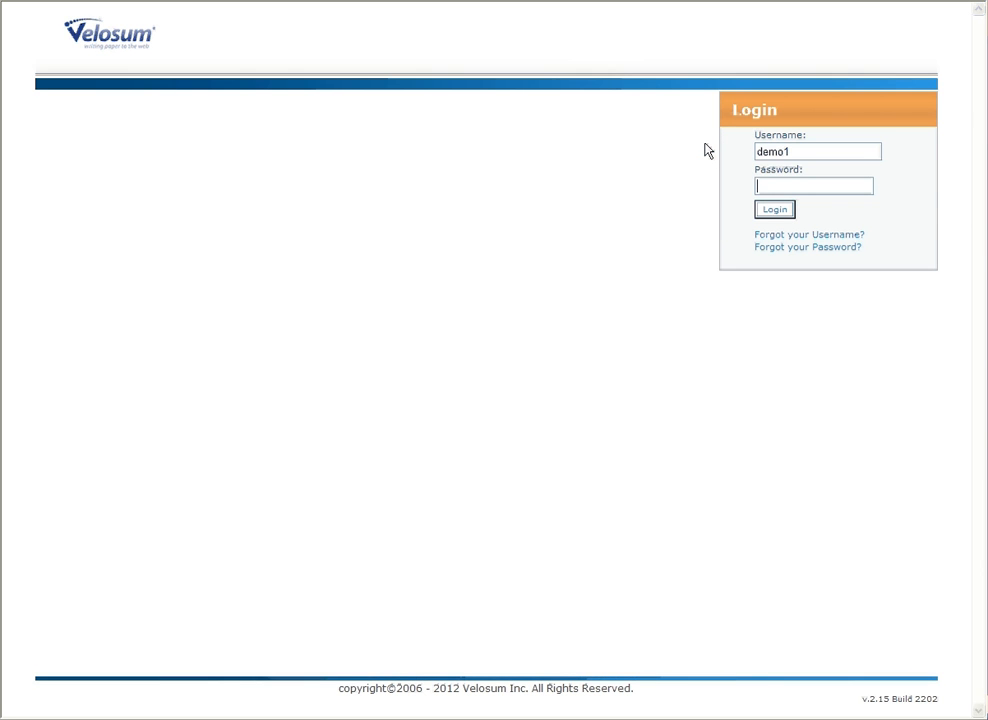
{"action": "type", "text": "demo••••"}
{"action": "key", "text": "Tab"}
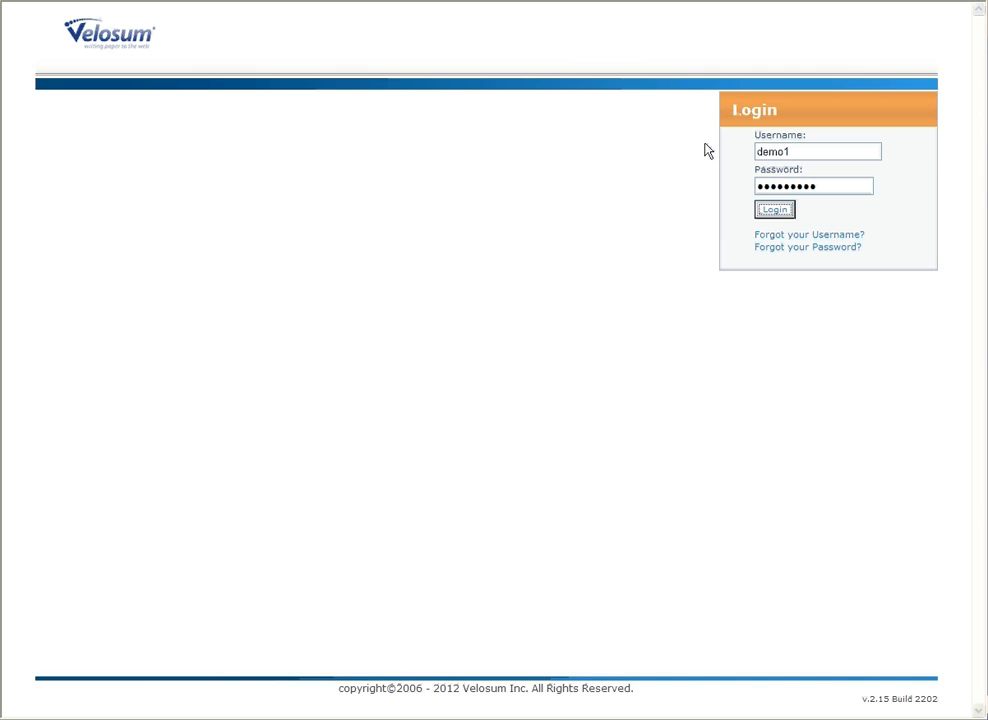
{"action": "key", "text": "Return"}
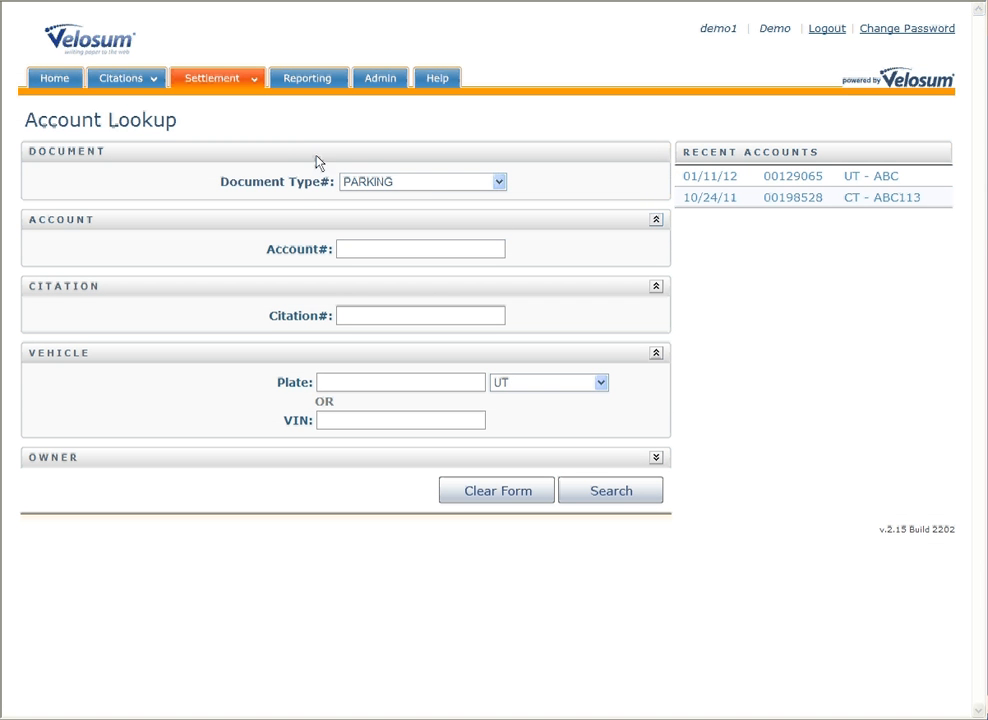
Step: Choose Appeals from the Settlement menu to open the Appeals Manager
{"action": "mouse_move", "coordinate": [220, 90]}
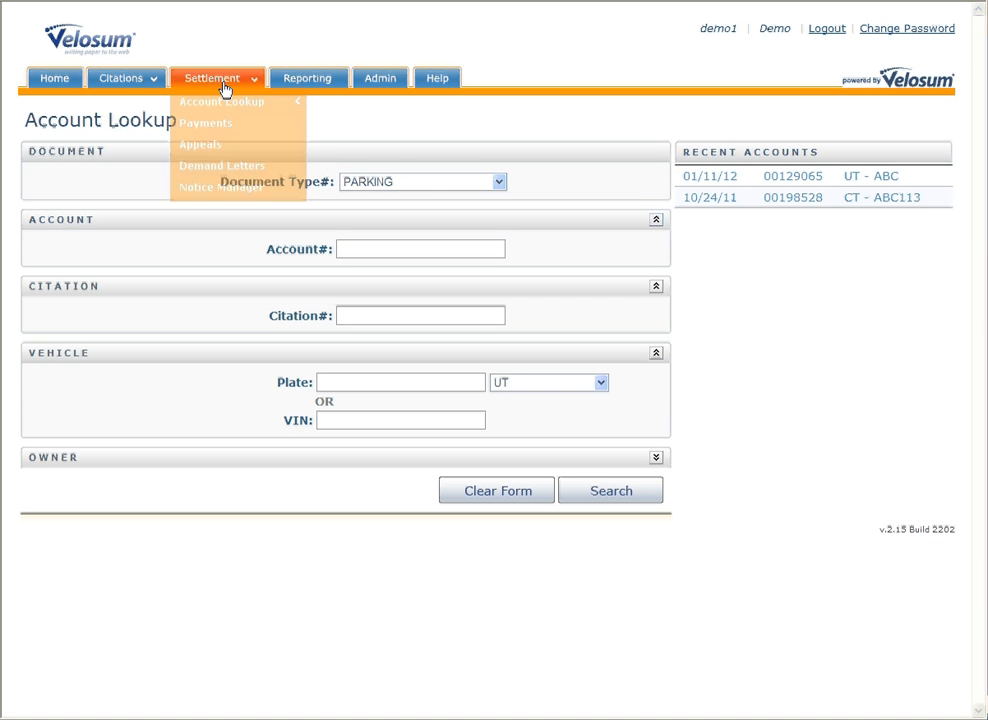
{"action": "left_click", "coordinate": [205, 150]}
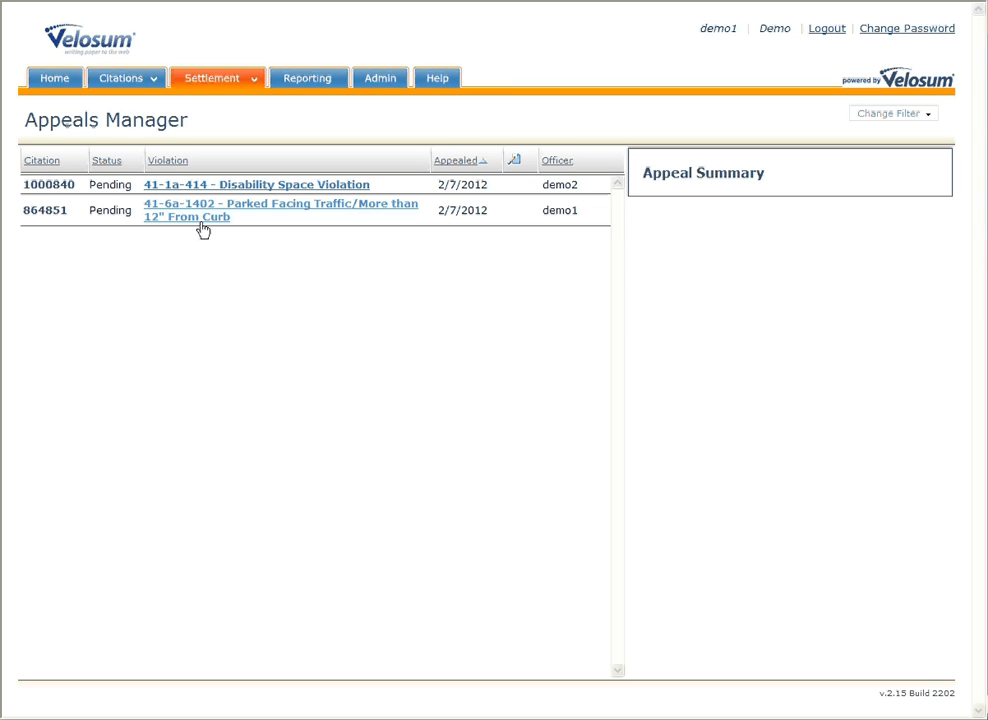
{"action": "left_click", "coordinate": [547, 210]}
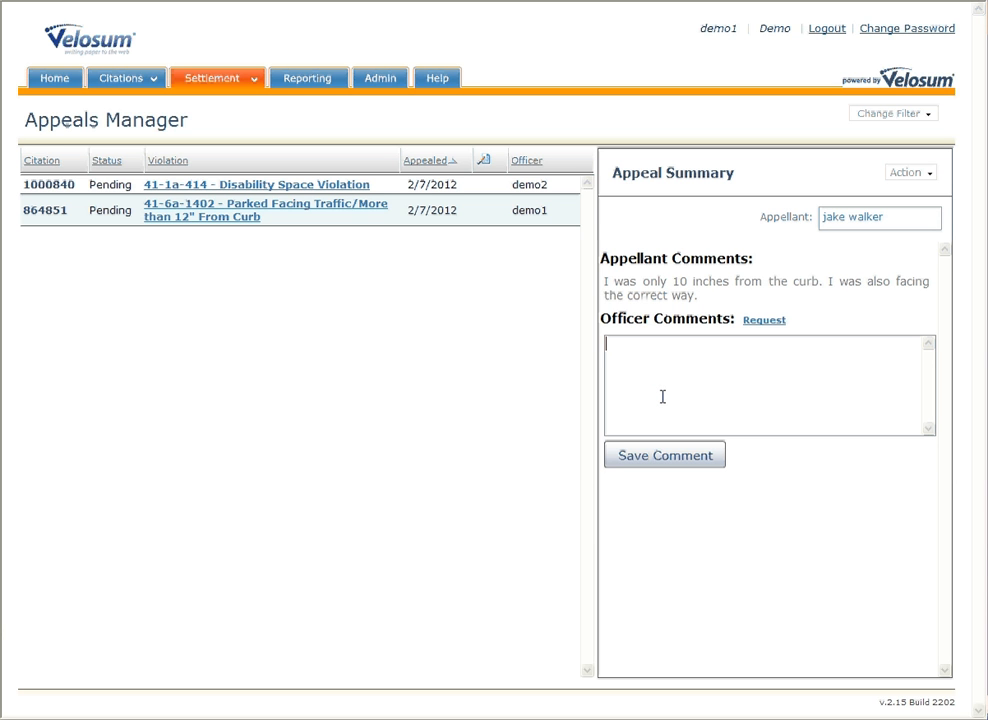
Step: Save the officer comment 'I took a photo that proves otherwise.' on 864851, then open the appeal email
{"action": "type", "text": "I took a photo that pro"}
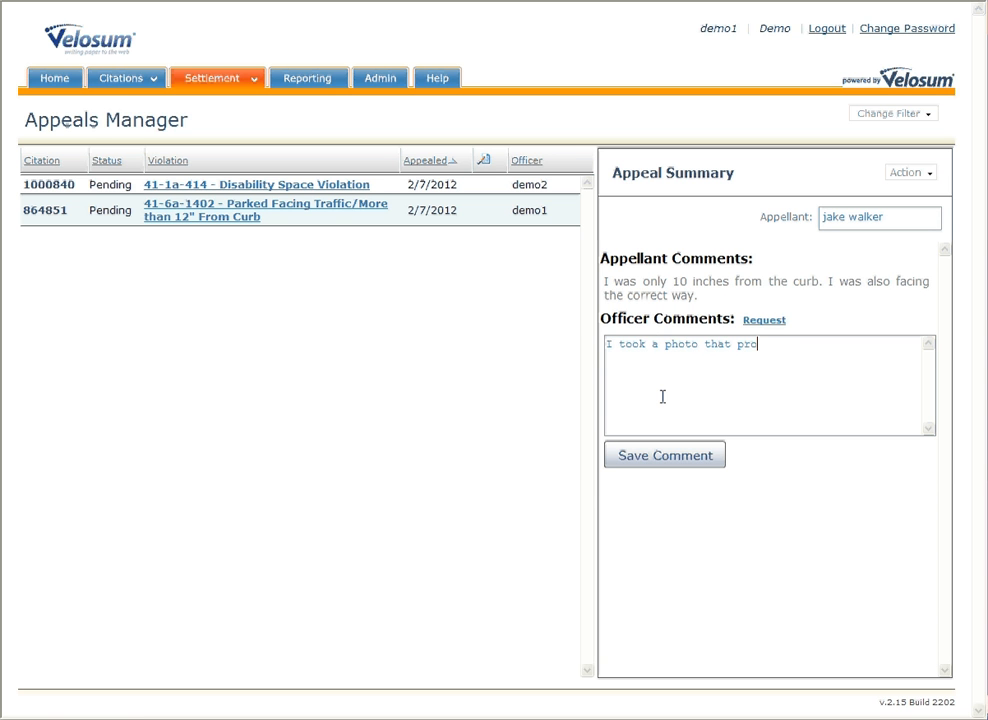
{"action": "type", "text": "ves otherwise."}
{"action": "left_click", "coordinate": [686, 468]}
{"action": "left_click", "coordinate": [930, 175]}
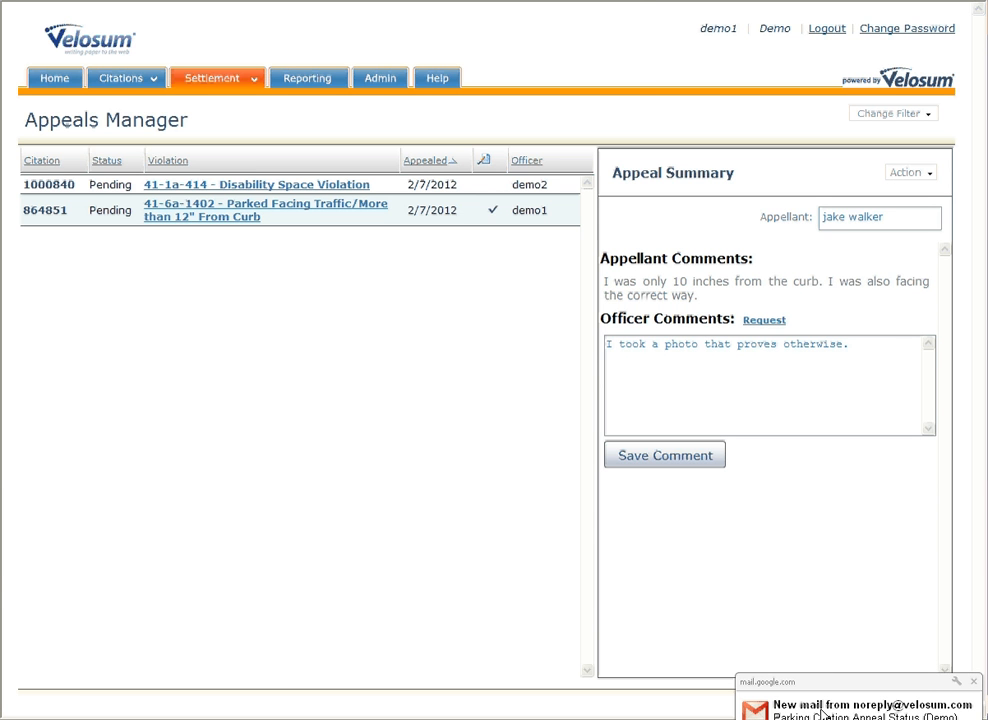
{"action": "left_click", "coordinate": [820, 712]}
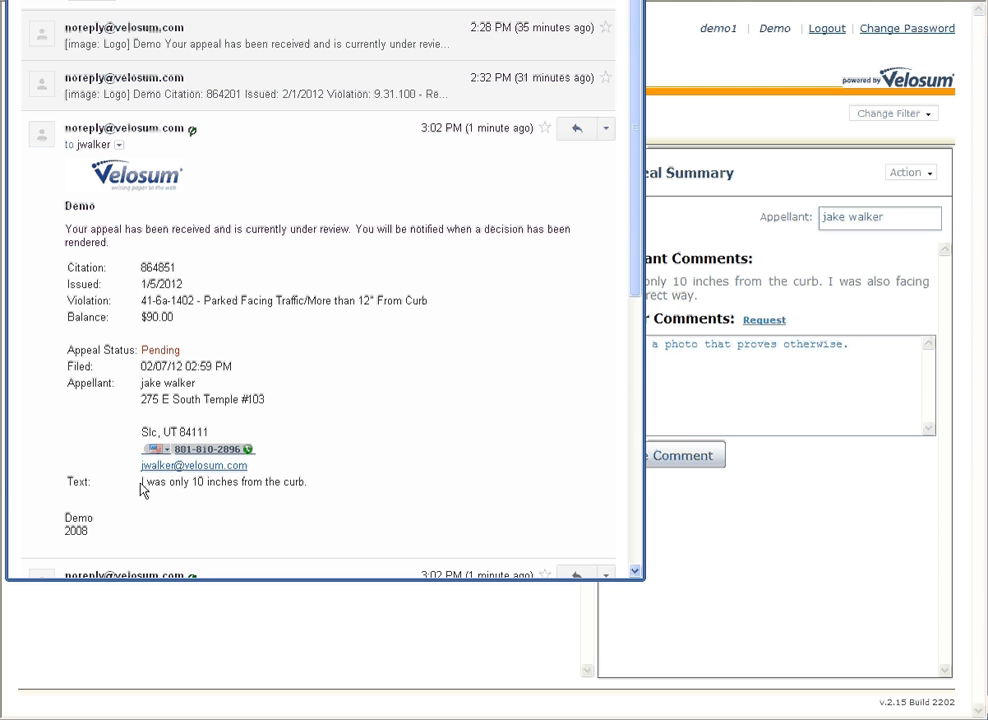
Step: Read the appellant's statement in the 864851 appeal email, then close the Gmail popup
{"action": "left_click_drag", "start_coordinate": [142, 482], "coordinate": [280, 502]}
{"action": "left_click", "coordinate": [293, 531]}
{"action": "left_click", "coordinate": [660, 116]}
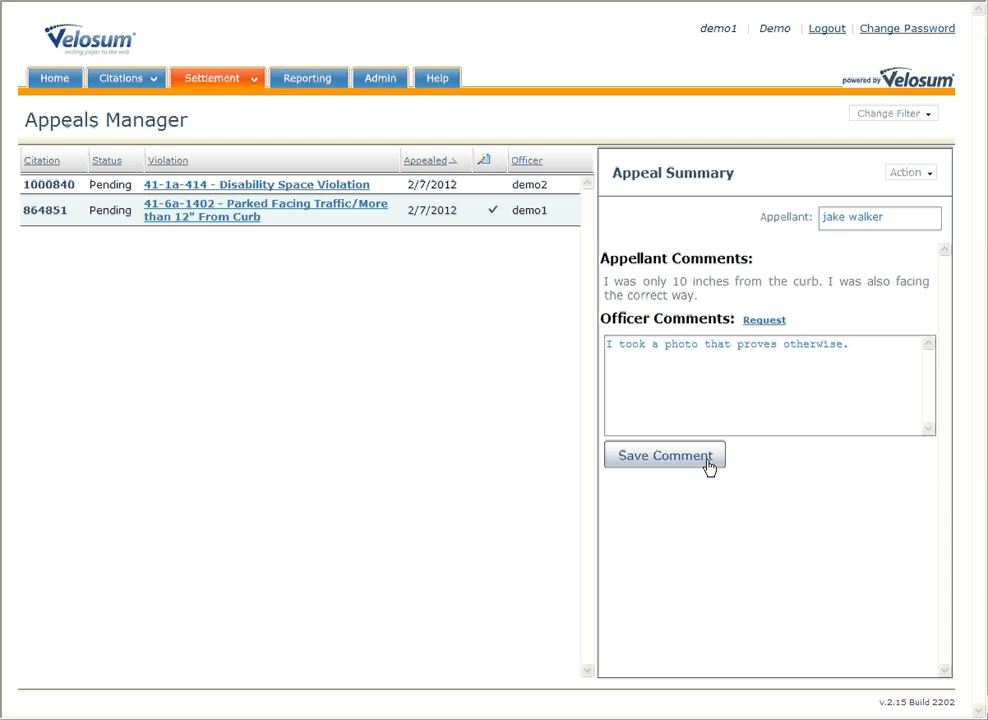
Step: Reduce citation 864851's fine to $10 with reason 'Reduced - Reduced by $20' and save
{"action": "left_click", "coordinate": [931, 178]}
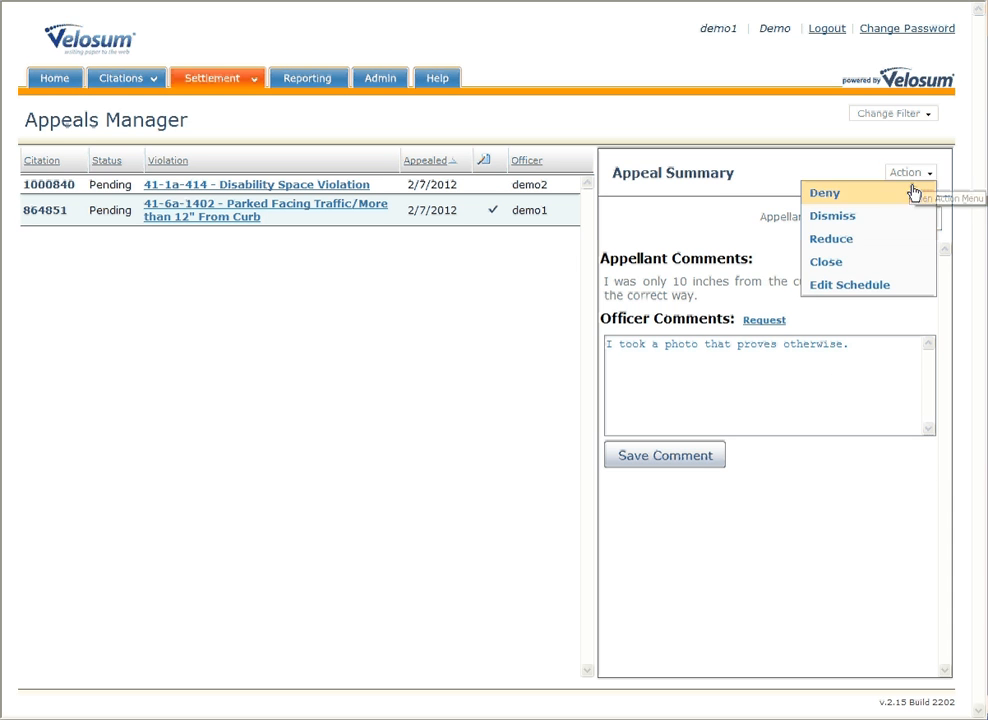
{"action": "left_click", "coordinate": [838, 243]}
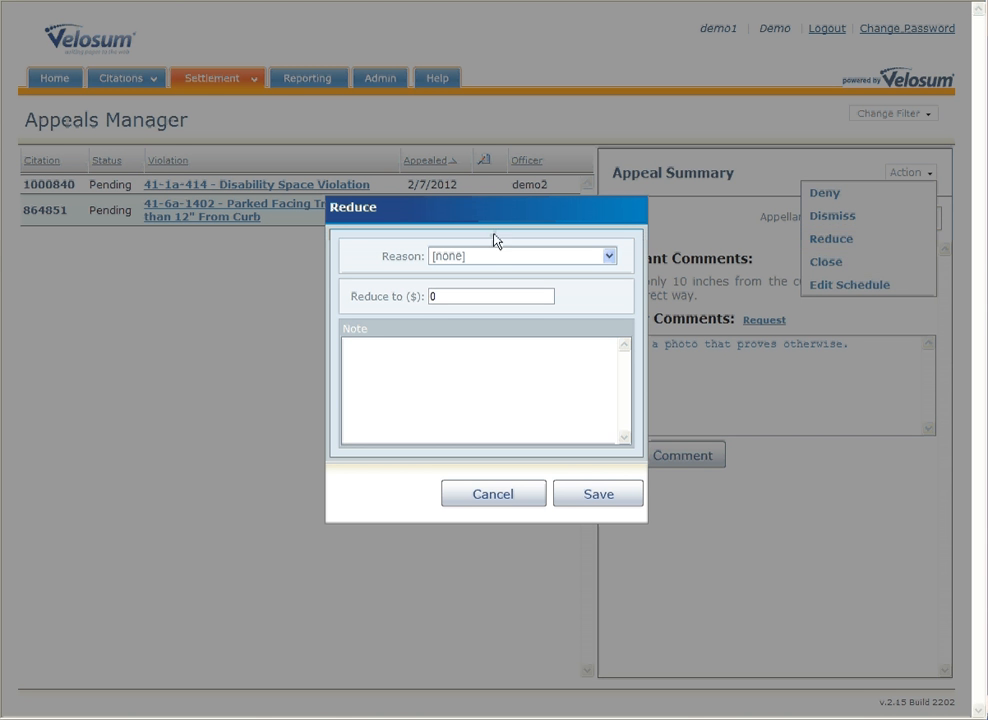
{"action": "left_click", "coordinate": [610, 257]}
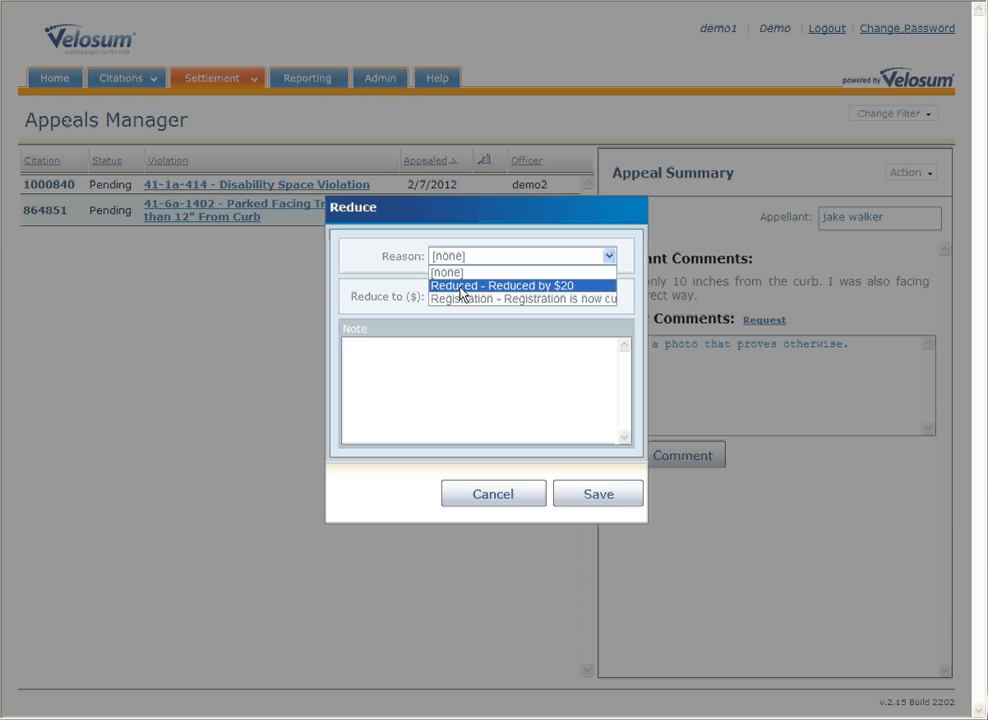
{"action": "left_click", "coordinate": [461, 288]}
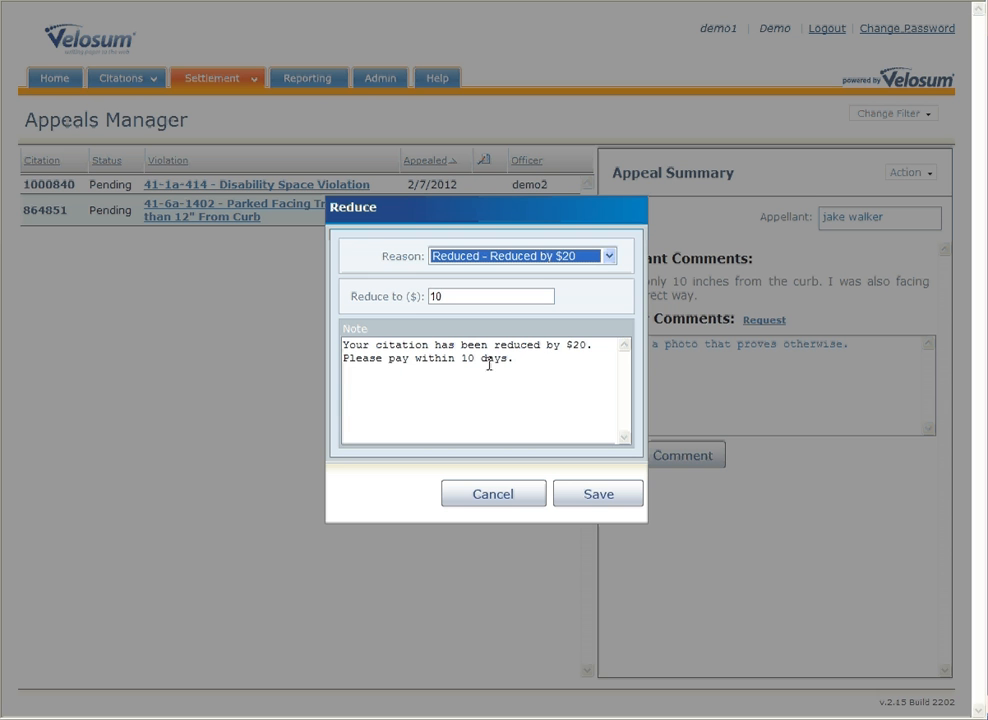
{"action": "left_click", "coordinate": [443, 294]}
{"action": "double_click", "coordinate": [443, 294]}
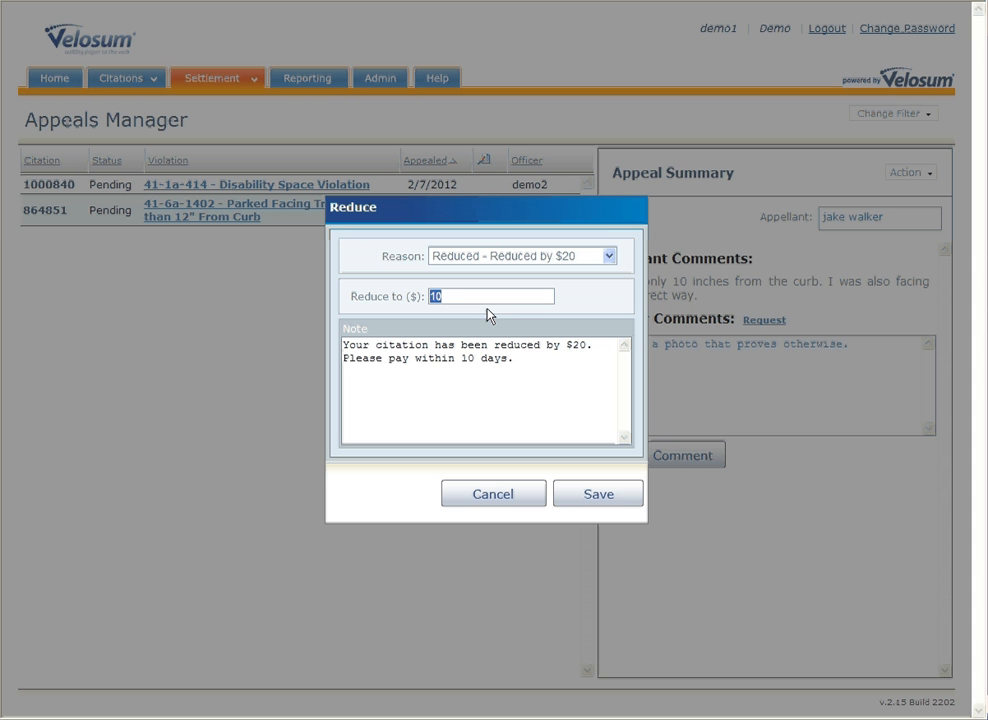
{"action": "left_click", "coordinate": [603, 497]}
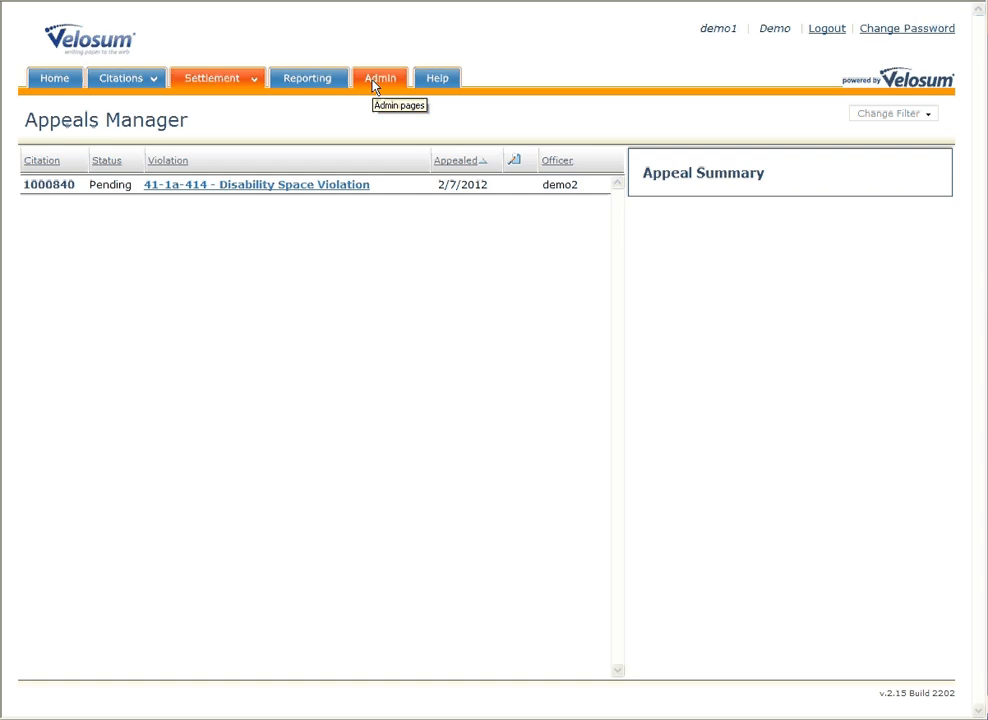
Step: Go to Admin > Reasons and start adding a new reason
{"action": "left_click", "coordinate": [375, 84]}
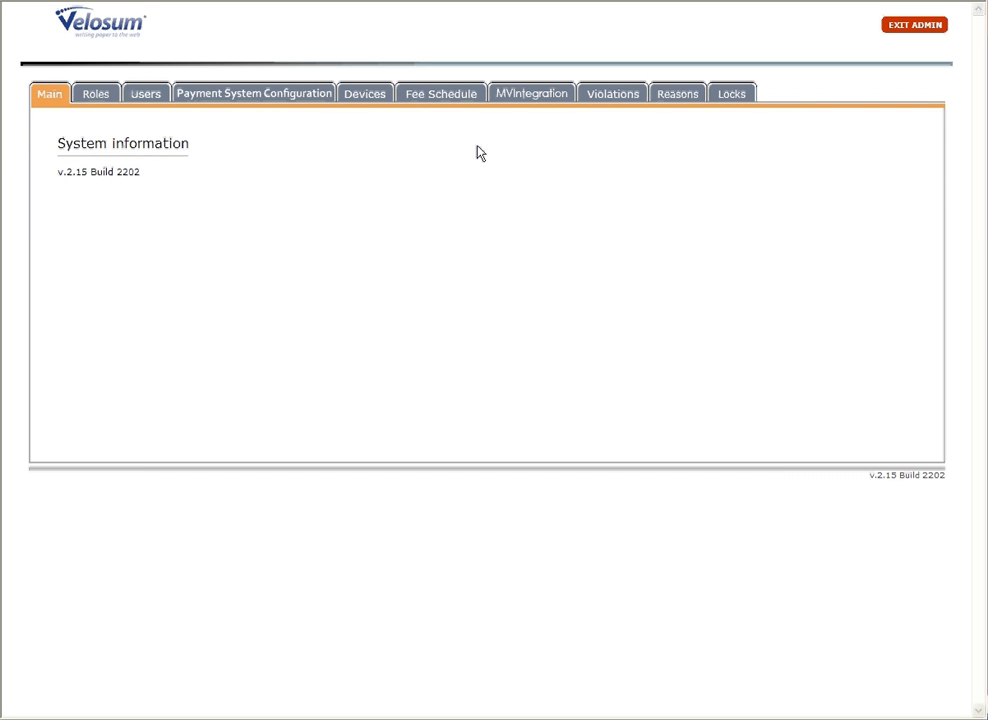
{"action": "left_click", "coordinate": [676, 96]}
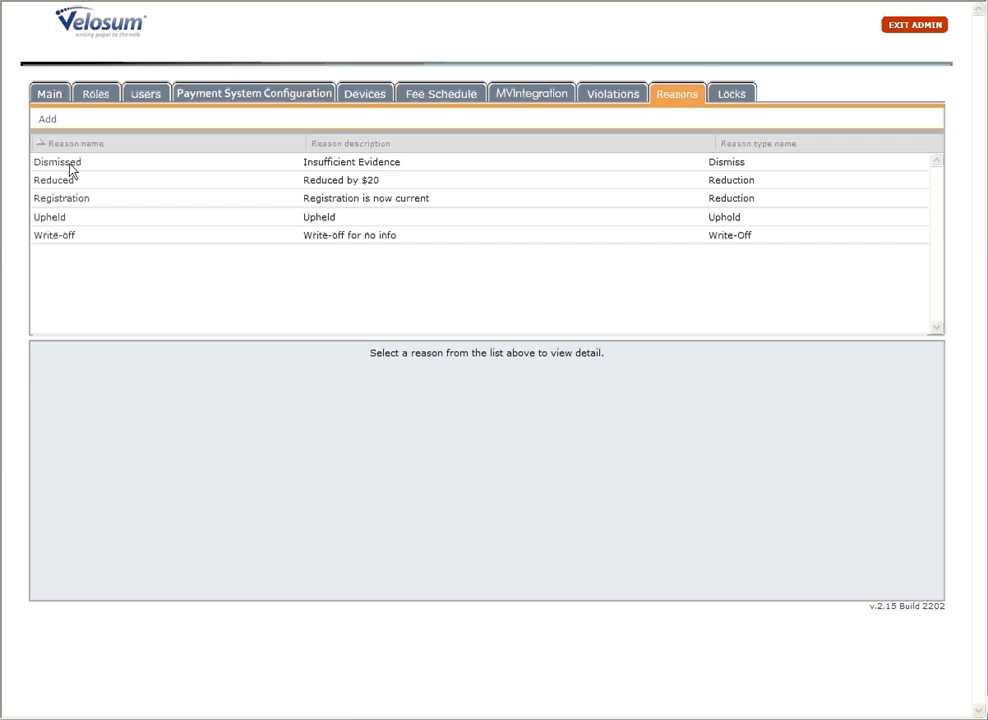
{"action": "left_click", "coordinate": [46, 121]}
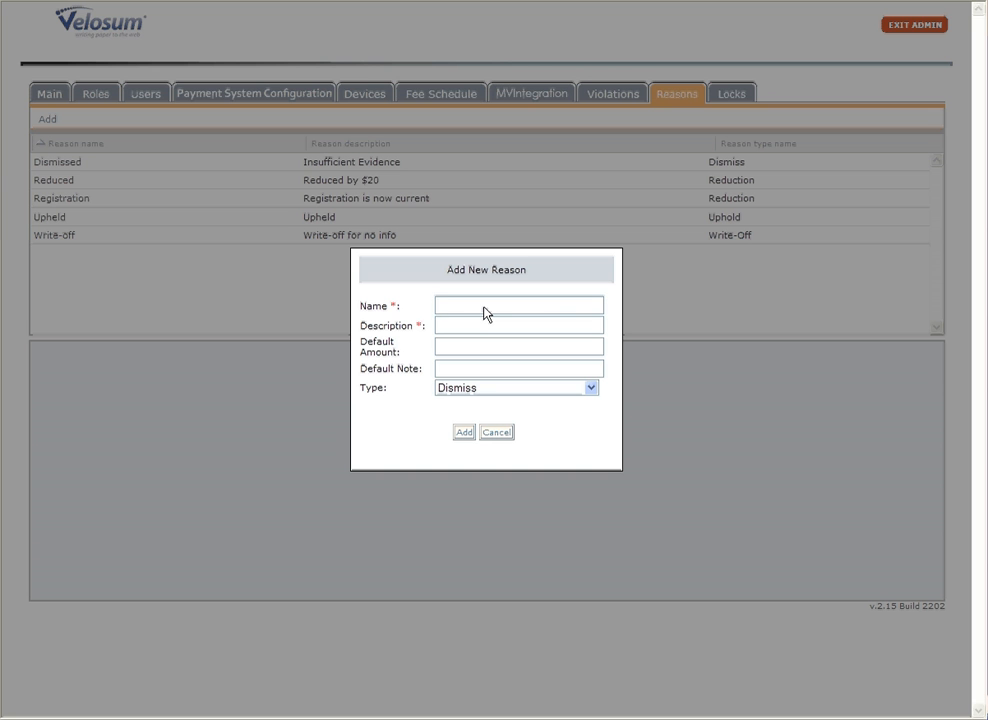
Step: Create reason 'Deny' with description Deny, default note 'Insufficent evidence' and type Uphold
{"action": "type", "text": "D"}
{"action": "key", "text": "BackSpace"}
{"action": "type", "text": "Deny"}
{"action": "key", "text": "Tab"}
{"action": "type", "text": "Deny"}
{"action": "key", "text": "Tab"}
{"action": "type", "text": "Insufficen"}
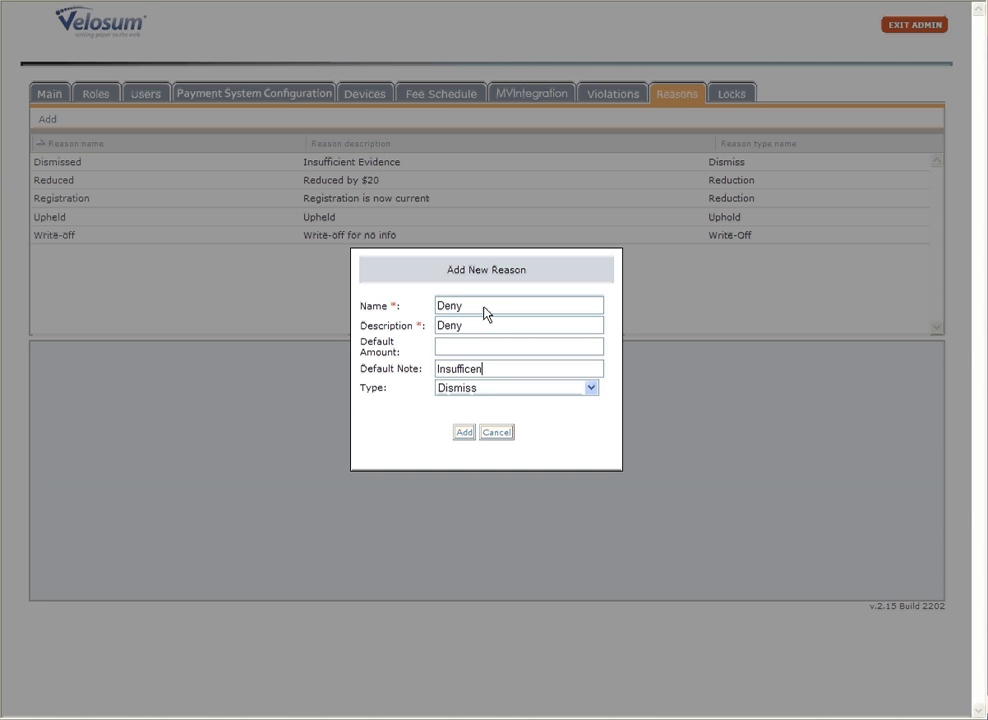
{"action": "type", "text": "t evidence"}
{"action": "left_click", "coordinate": [591, 389]}
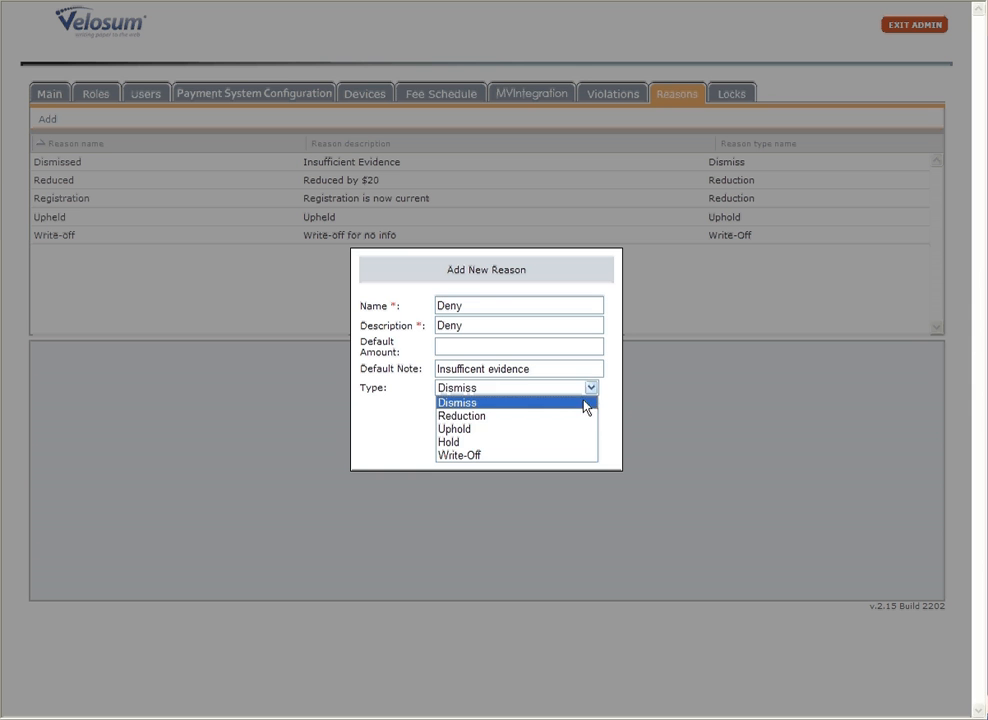
{"action": "left_click", "coordinate": [557, 432]}
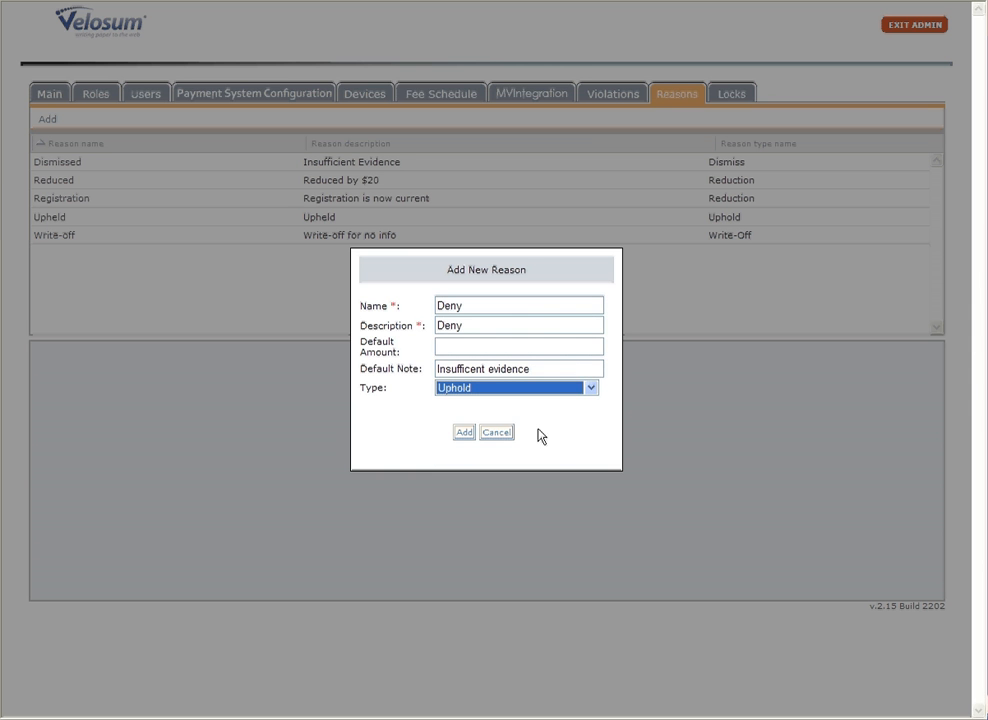
{"action": "left_click", "coordinate": [463, 433]}
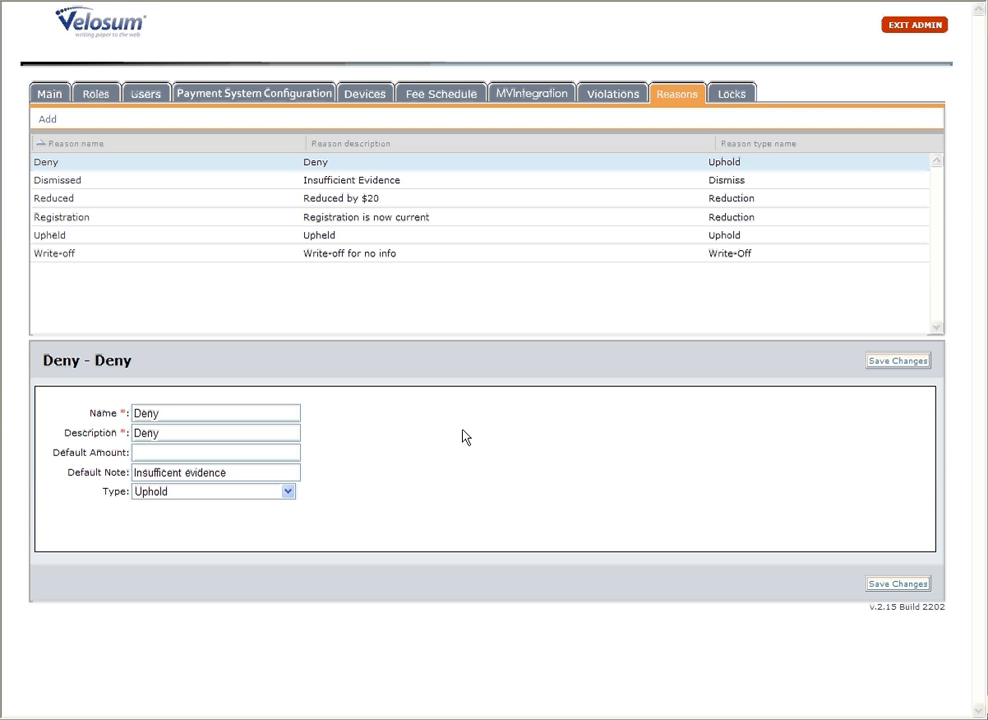